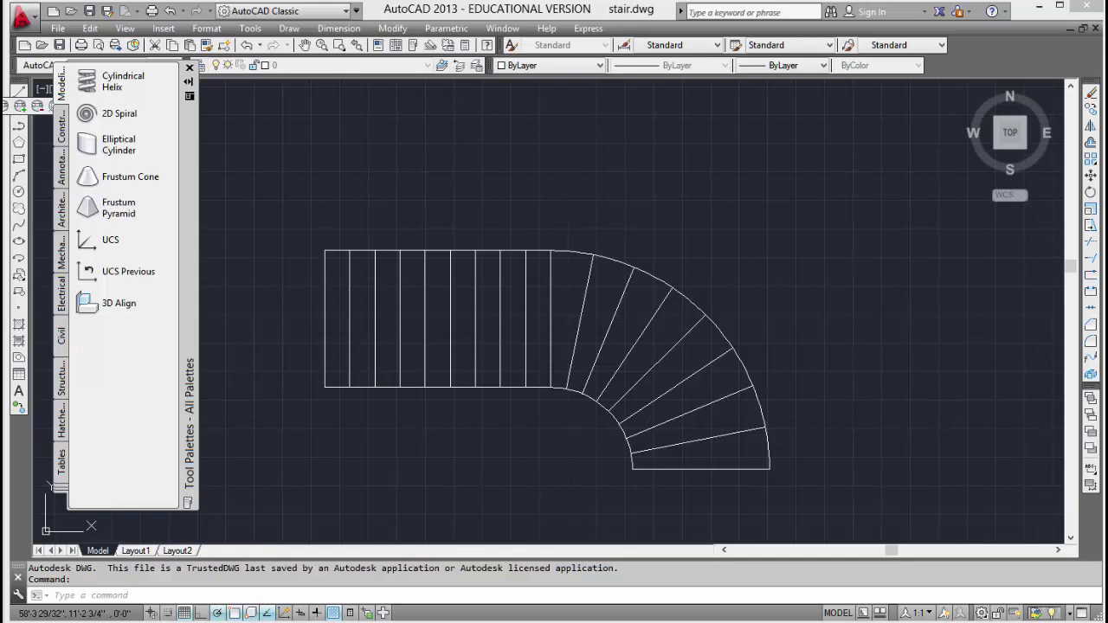
# Pan and zoom around the stair.dwg curved stair plan, then undo back to flat Top view.
pyautogui.moveTo(756, 319); pyautogui.dragTo(797, 303, button='middle')
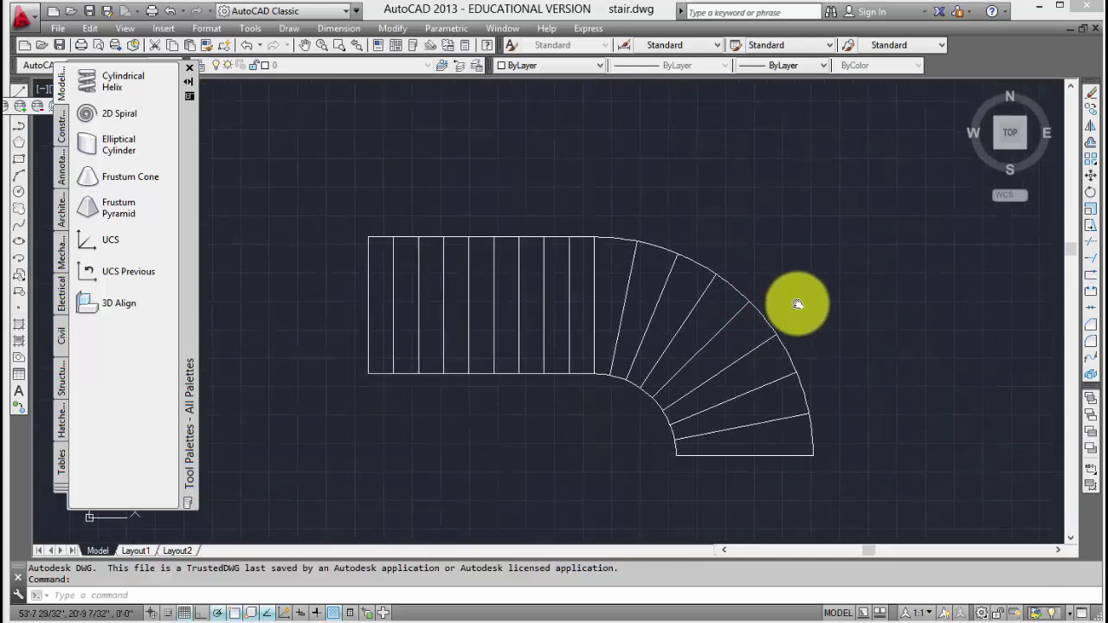
pyautogui.moveTo(820, 341)
pyautogui.mouseDown(button='middle')
pyautogui.moveTo(811, 332)
pyautogui.moveTo(883, 329)
pyautogui.moveTo(843, 252)
pyautogui.moveTo(856, 215)
pyautogui.moveTo(836, 275)
pyautogui.moveTo(895, 275)
pyautogui.mouseUp(button='middle')
pyautogui.scroll(4, 812, 332)
pyautogui.scroll(-5, 816, 327)
pyautogui.scroll(3, 816, 327)
pyautogui.hotkey('ctrl', 'z')
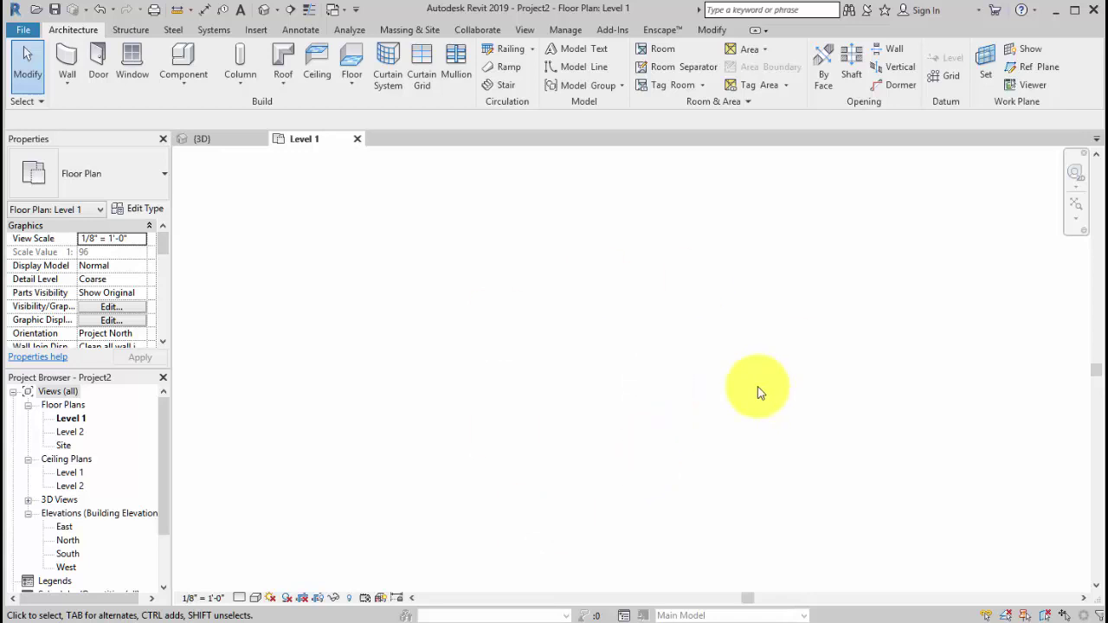
# Drag stair.dwg from File Explorer into the Level 1 plan and move it near the view centre.
pyautogui.hotkey('alt', 'Tab')
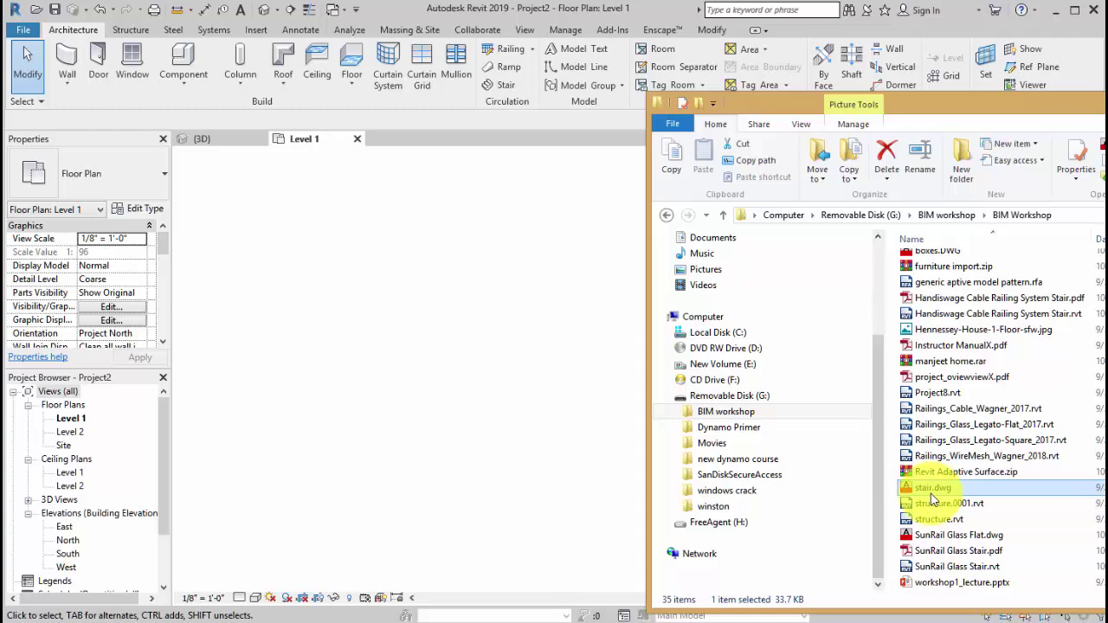
pyautogui.moveTo(931, 494); pyautogui.dragTo(562, 365)
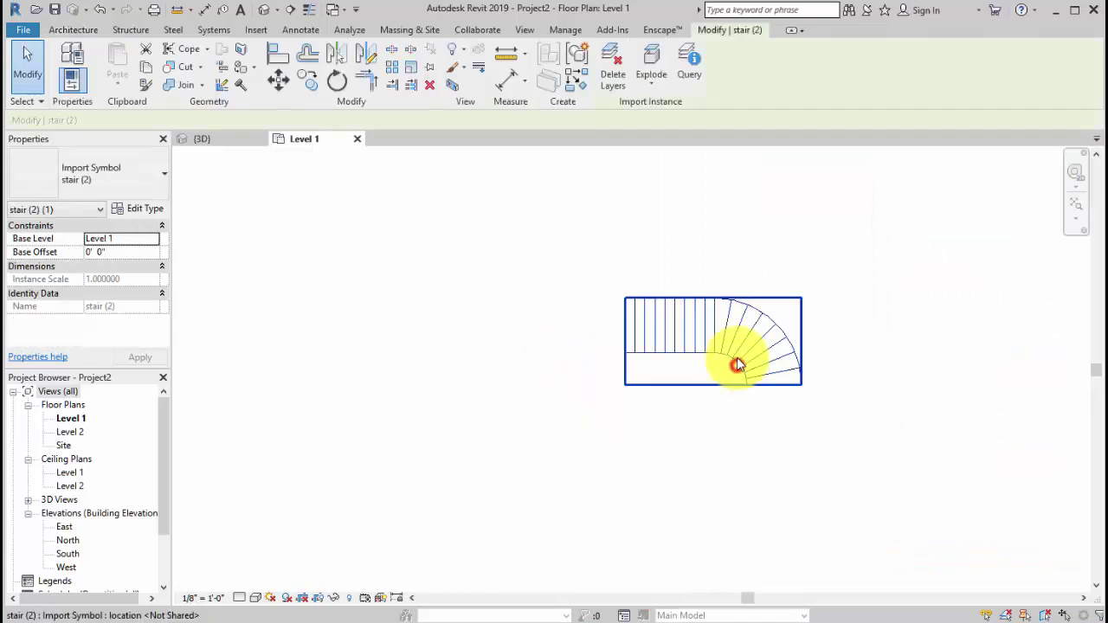
pyautogui.scroll(-5, 736, 362)
pyautogui.moveTo(732, 355); pyautogui.dragTo(597, 374)
pyautogui.scroll(3, 621, 416)
pyautogui.scroll(2, 640, 424)
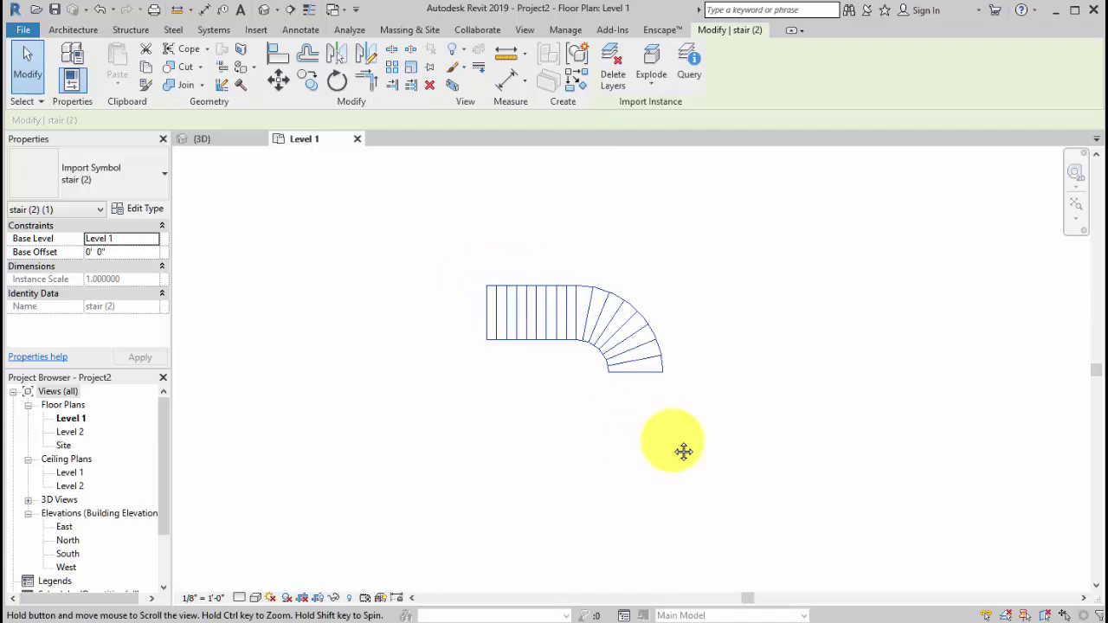
pyautogui.scroll(2, 673, 428)
pyautogui.moveTo(672, 428); pyautogui.dragTo(725, 500, button='middle')
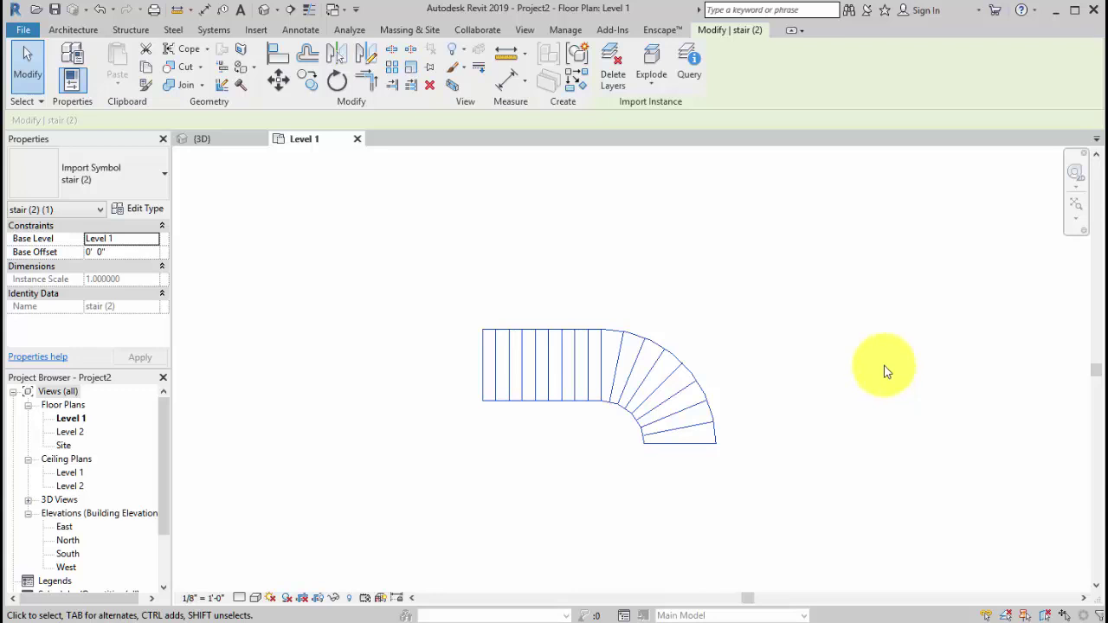
# Start a new Stair from the Architecture tab using the Create Sketch run option.
pyautogui.click(77, 30)
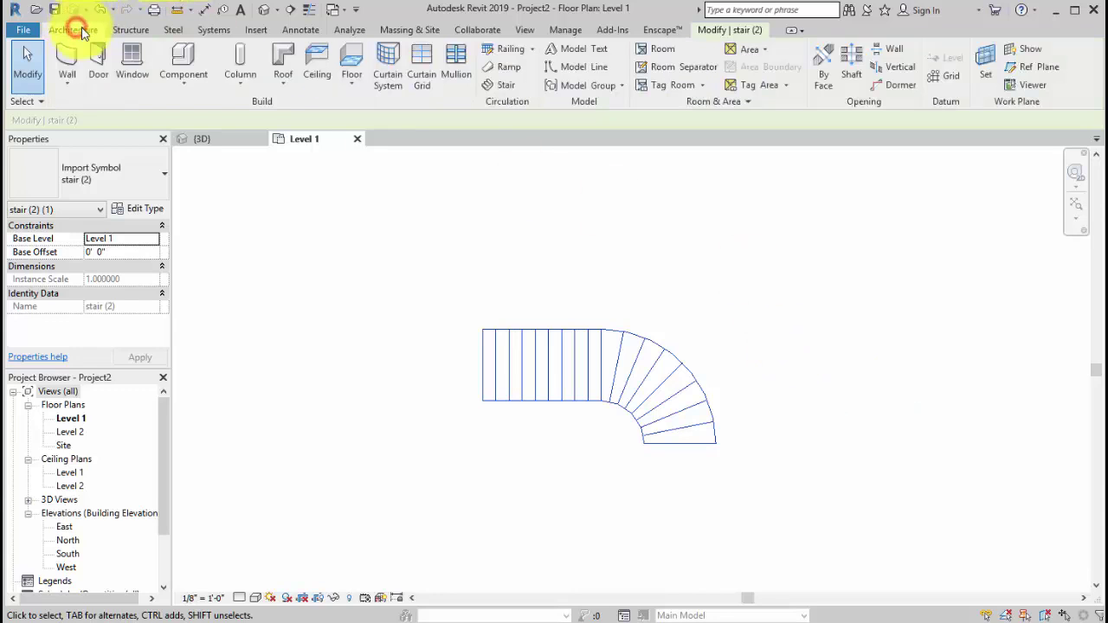
pyautogui.click(506, 86)
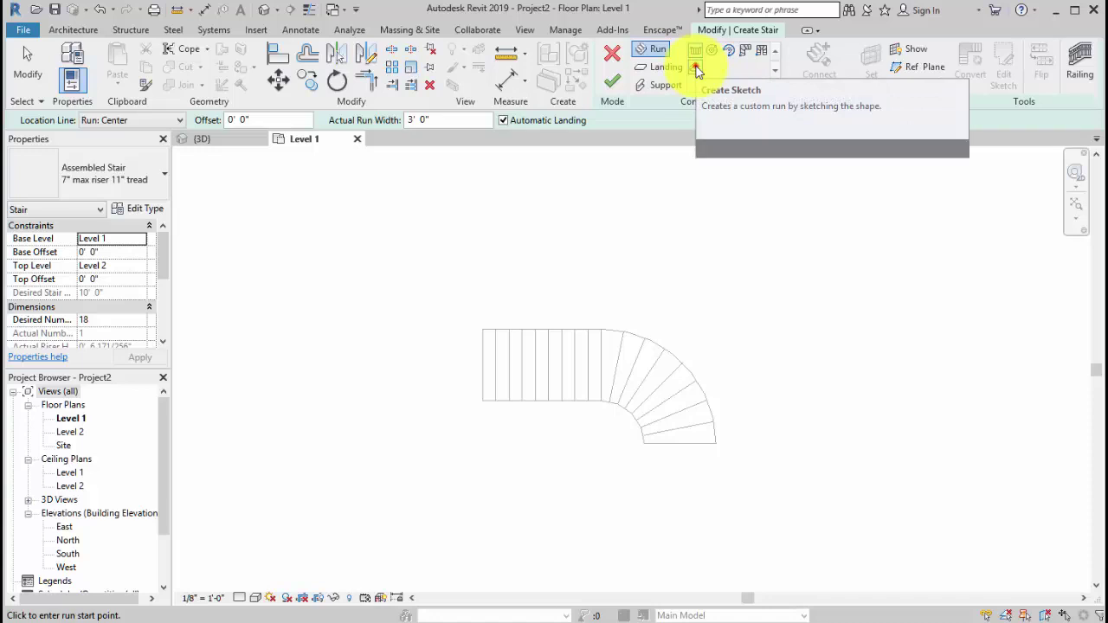
pyautogui.click(697, 71)
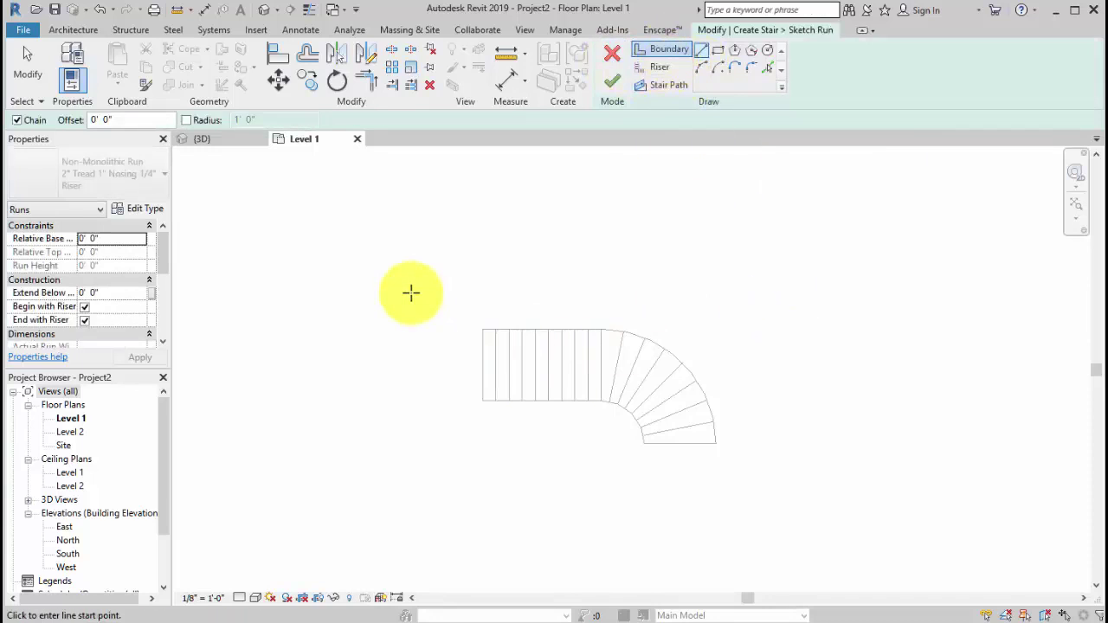
# Trace a boundary line along the straight run's top edge.
pyautogui.scroll(4, 444, 289)
pyautogui.moveTo(560, 341); pyautogui.dragTo(483, 237, button='middle')
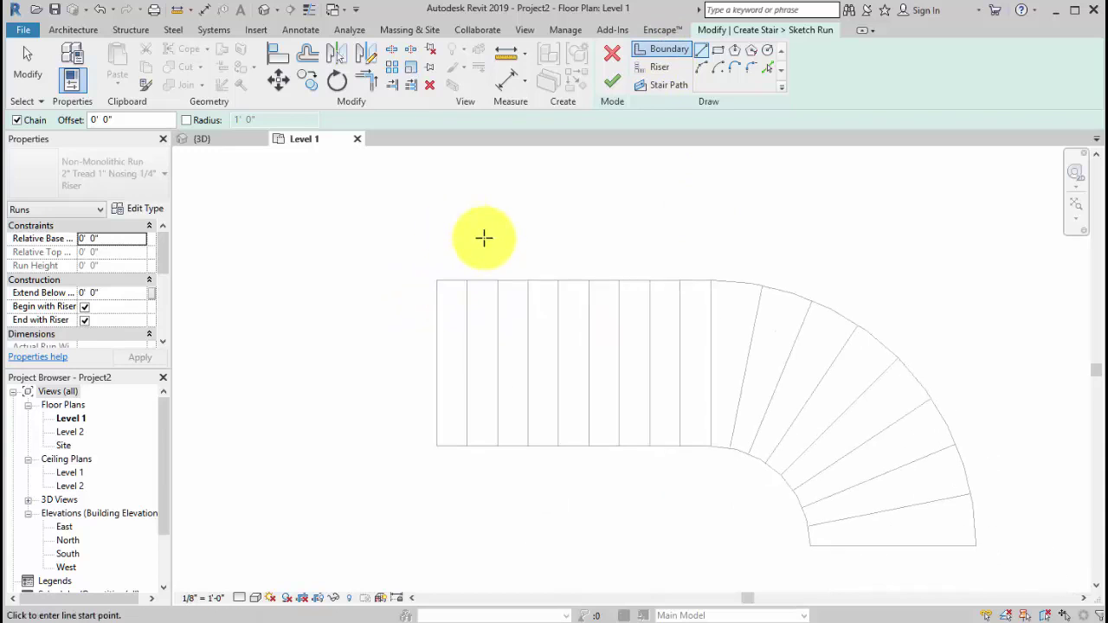
pyautogui.scroll(2, 485, 239)
pyautogui.click(419, 294)
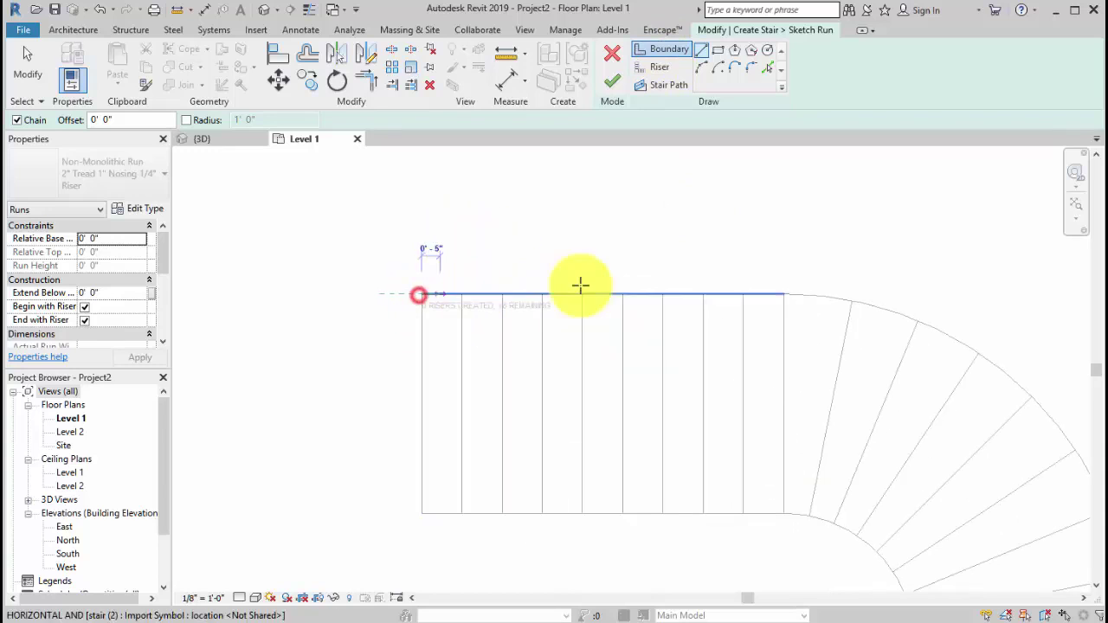
pyautogui.click(783, 294)
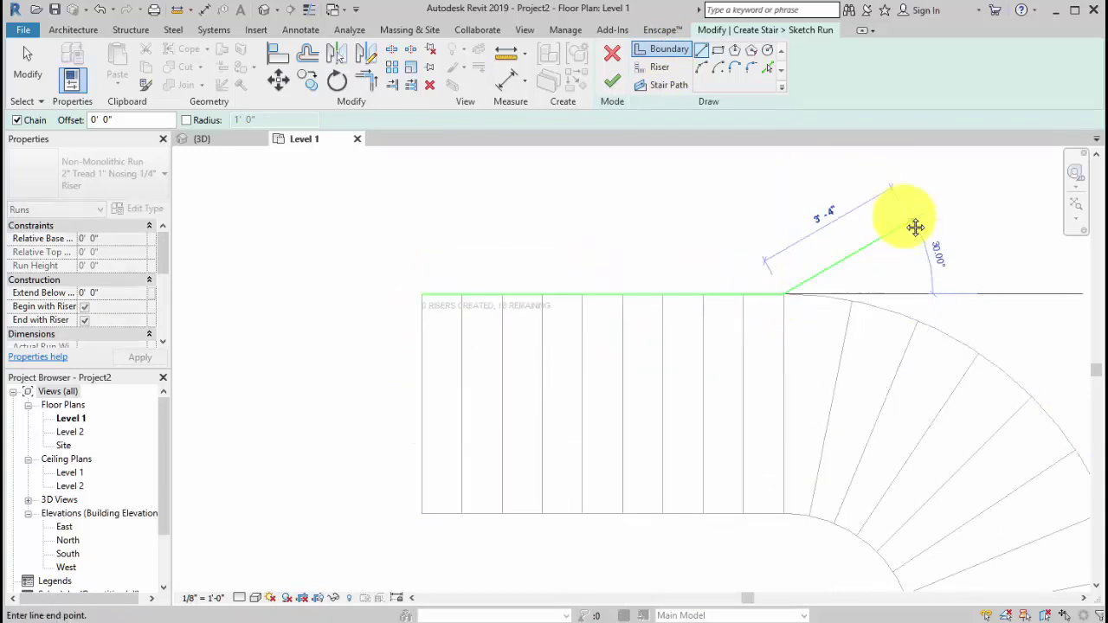
pyautogui.moveTo(897, 227); pyautogui.dragTo(811, 178, button='middle')
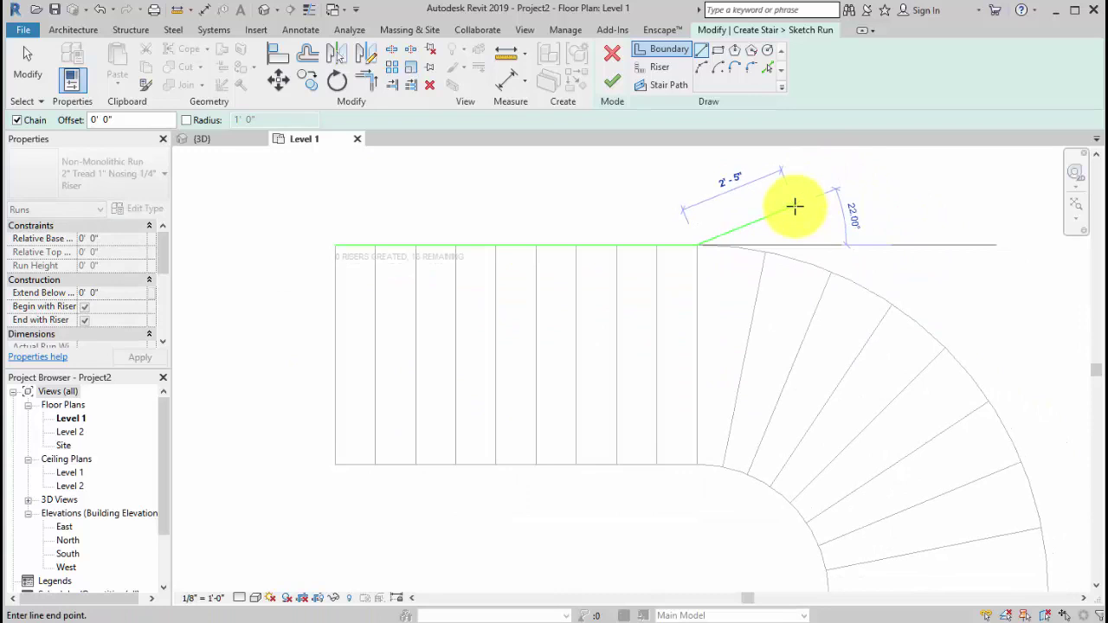
pyautogui.press('Escape')
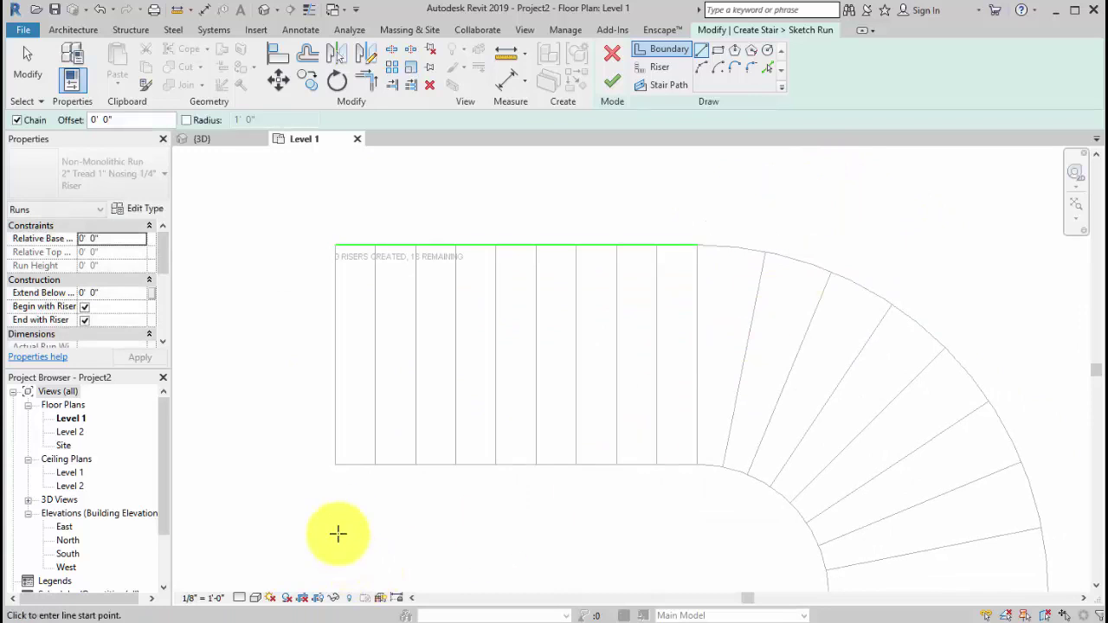
# Trace the bottom boundary from the run's bottom-left corner to where the curve begins.
pyautogui.click(333, 468)
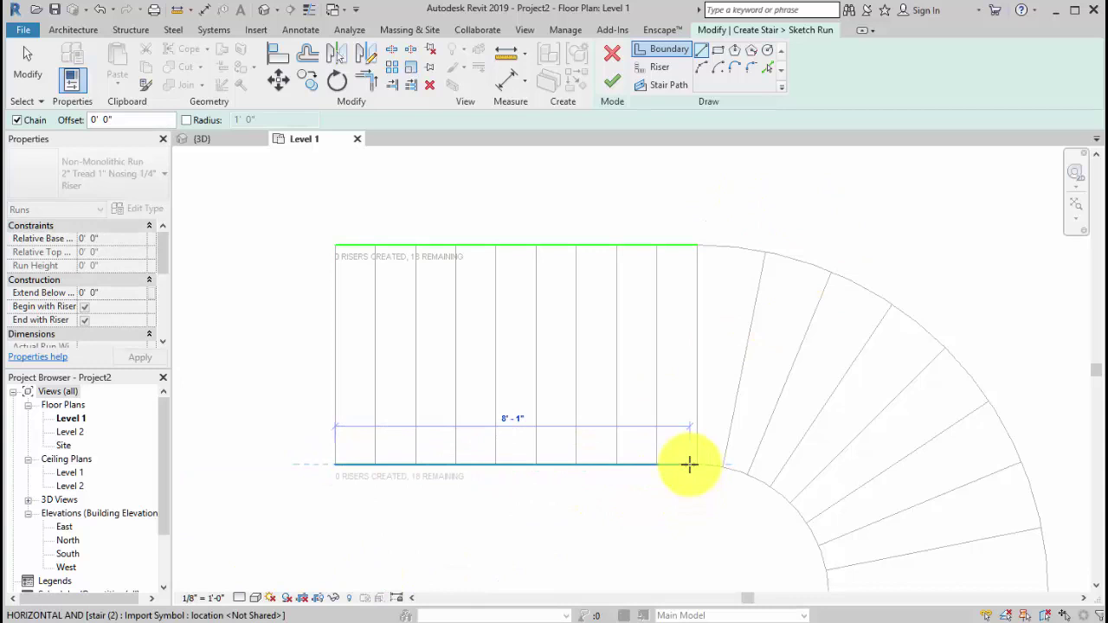
pyautogui.scroll(6, 692, 467)
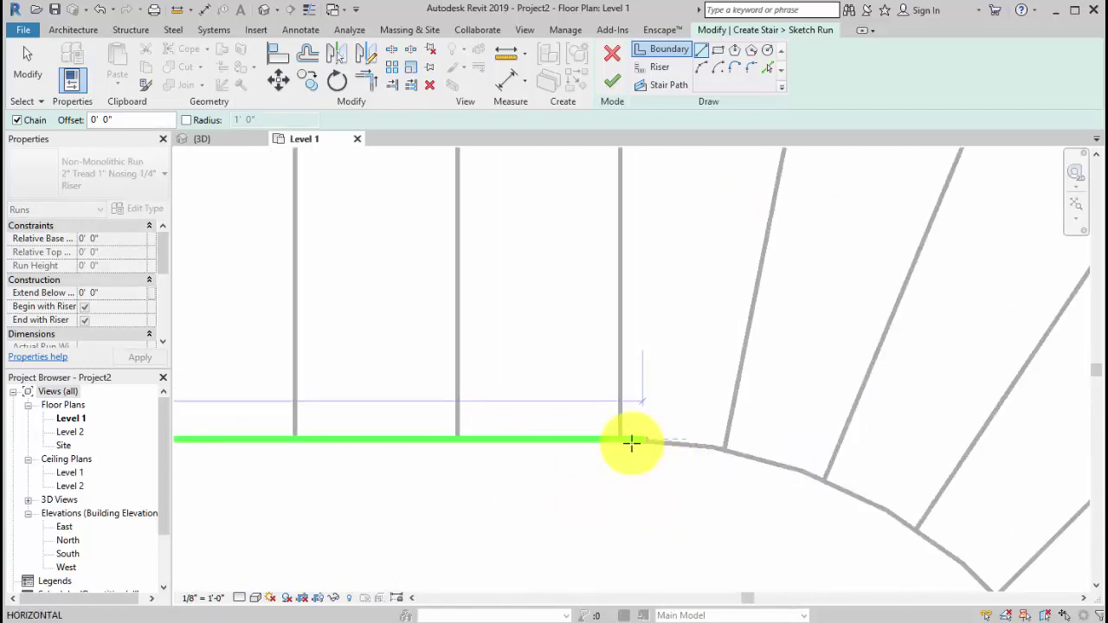
pyautogui.click(616, 436)
pyautogui.press('Escape')
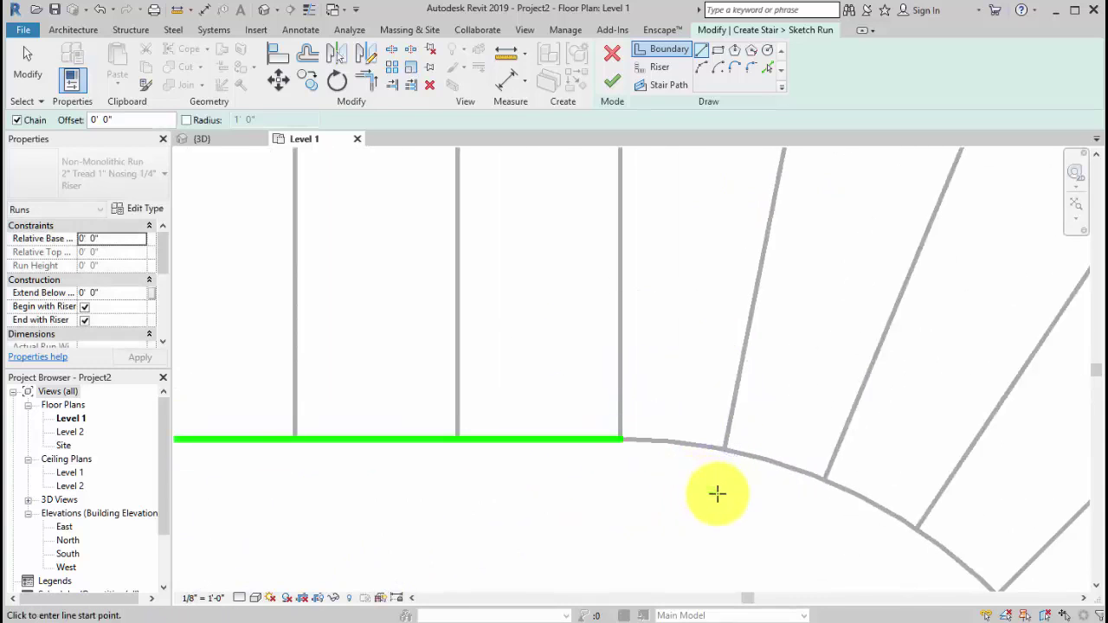
pyautogui.scroll(-5, 717, 494)
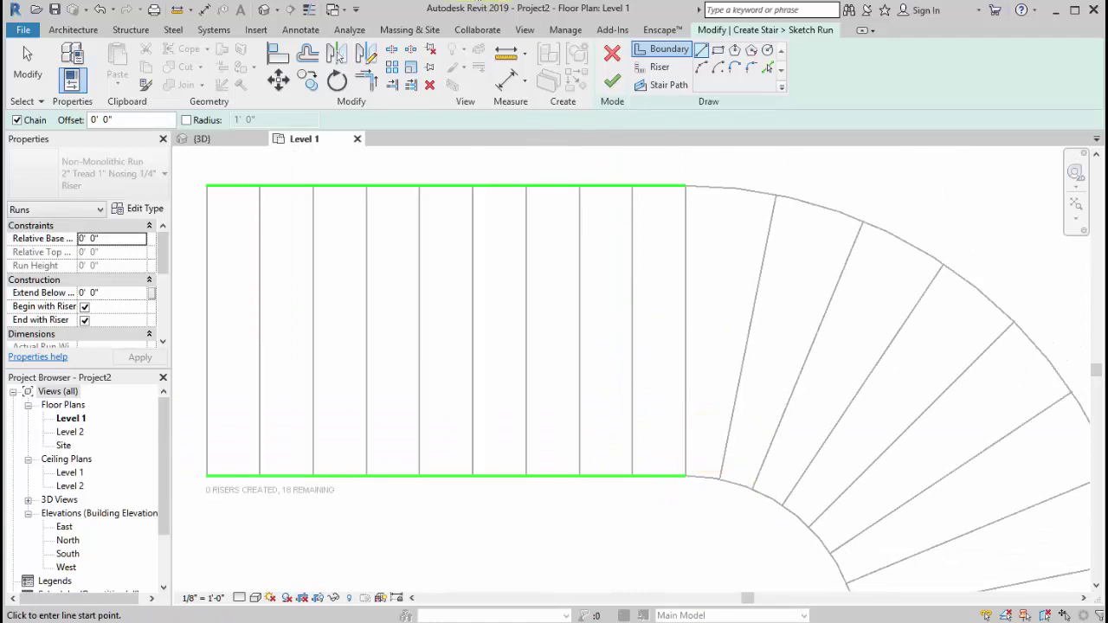
# Turn on Thin Lines and frame the whole curved stair in view.
pyautogui.click(310, 9)
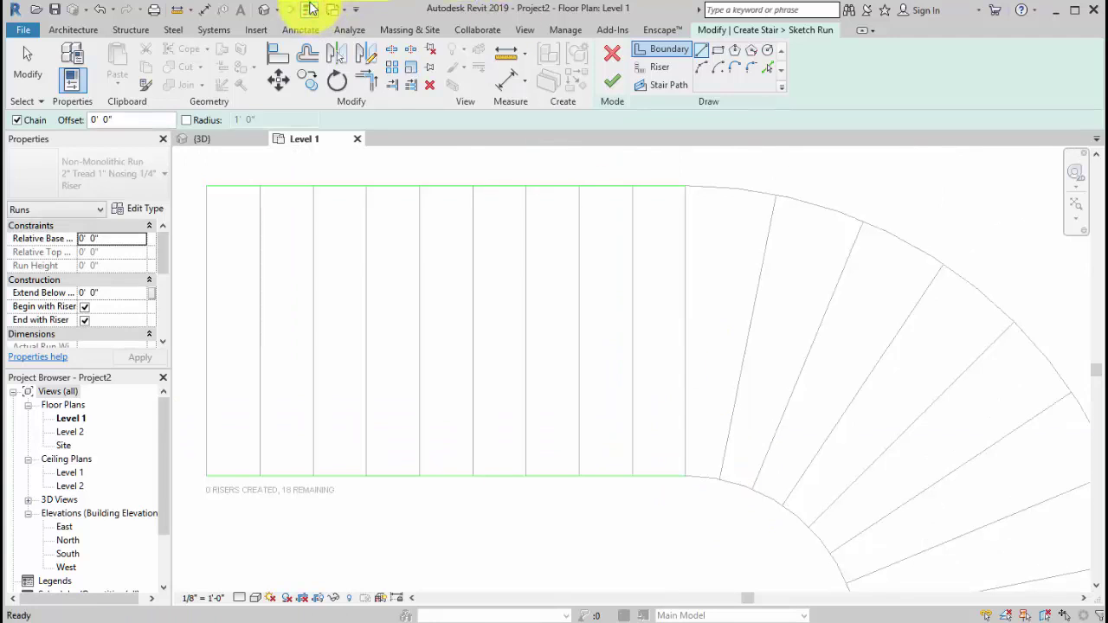
pyautogui.moveTo(792, 401); pyautogui.dragTo(774, 372, button='middle')
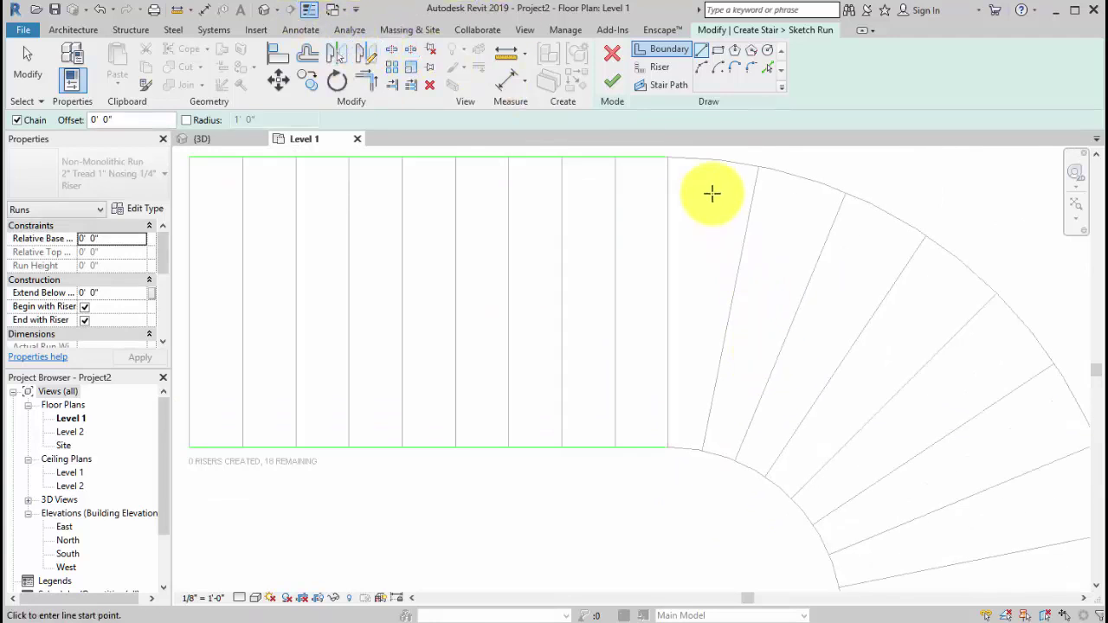
pyautogui.scroll(2, 650, 326)
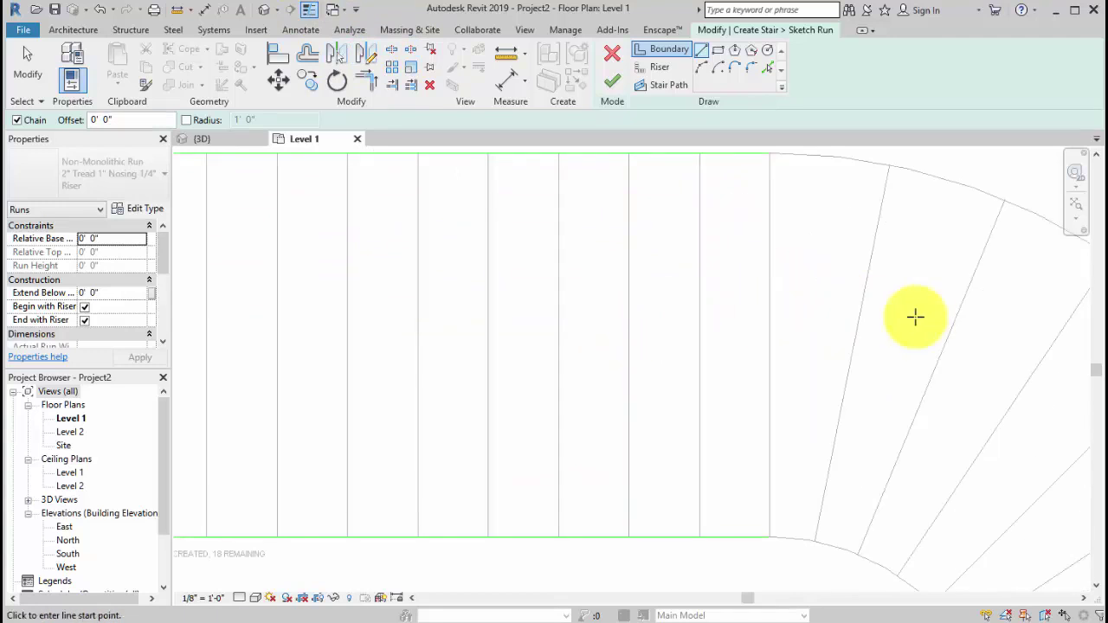
pyautogui.scroll(-3, 633, 250)
pyautogui.moveTo(689, 272); pyautogui.dragTo(728, 274, button='middle')
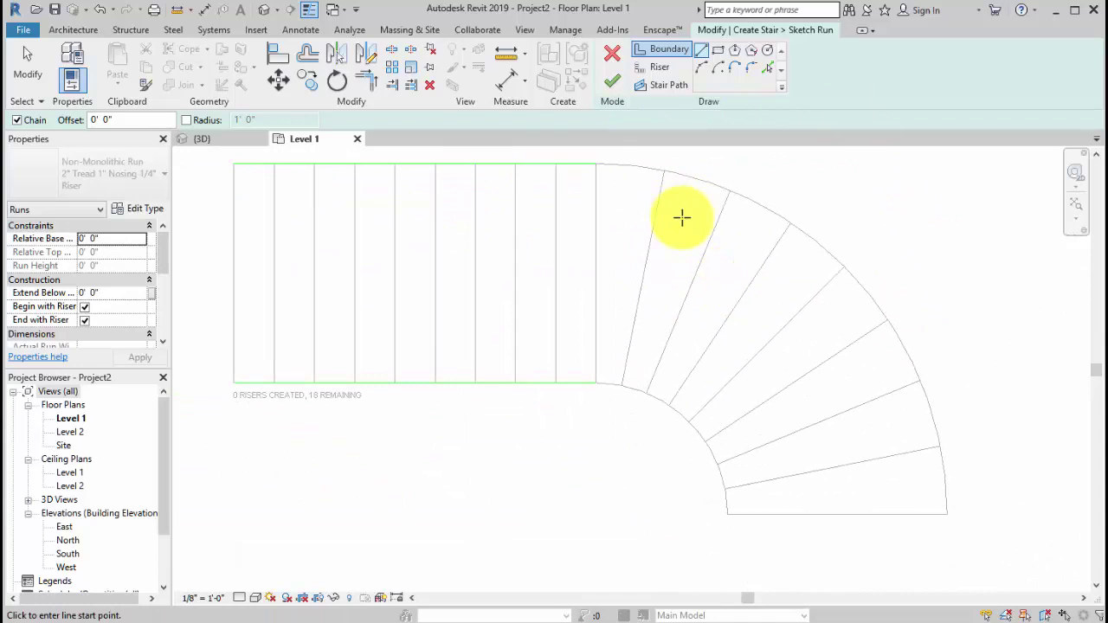
# Draw the outer boundary arc with Start-End-Radius Arc along the DWG's outer curve.
pyautogui.click(703, 69)
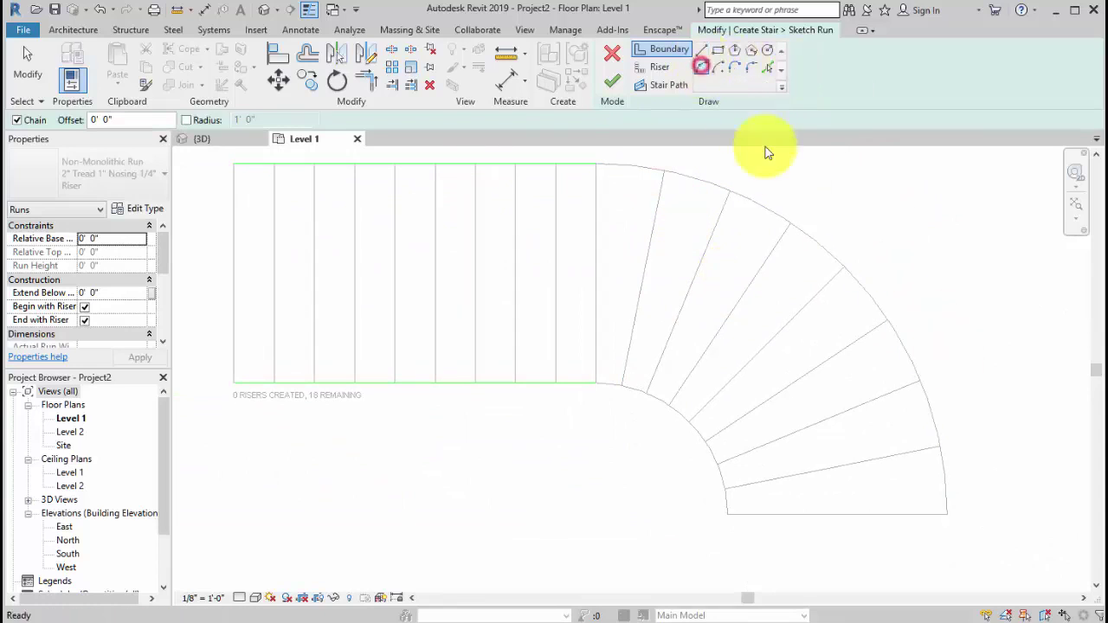
pyautogui.moveTo(633, 213); pyautogui.dragTo(603, 295, button='middle')
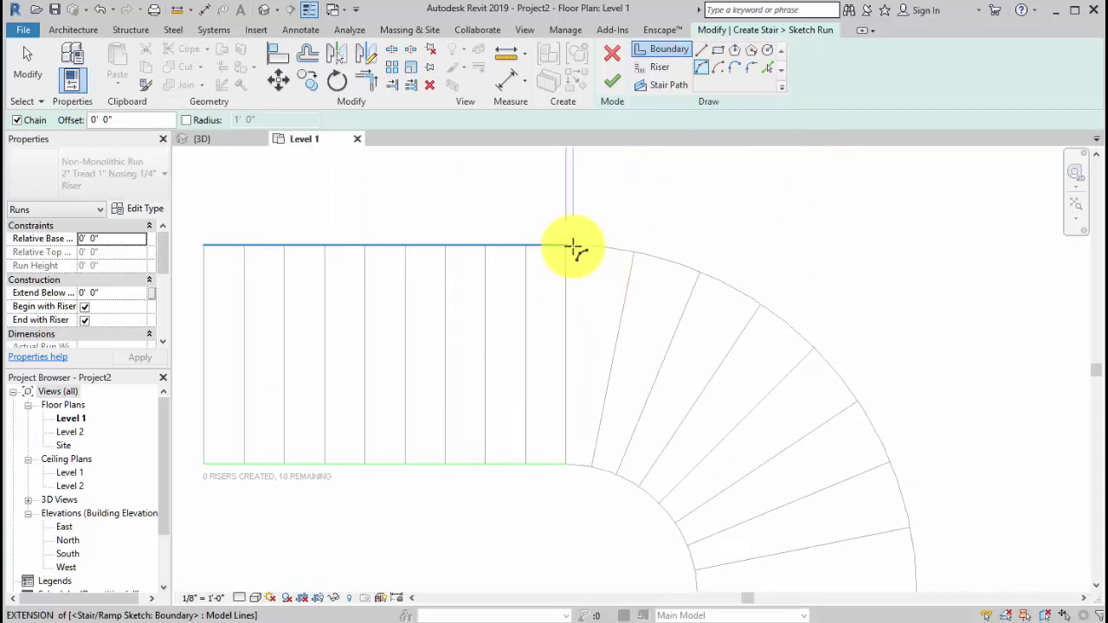
pyautogui.click(565, 247)
pyautogui.moveTo(897, 371); pyautogui.dragTo(824, 204, button='middle')
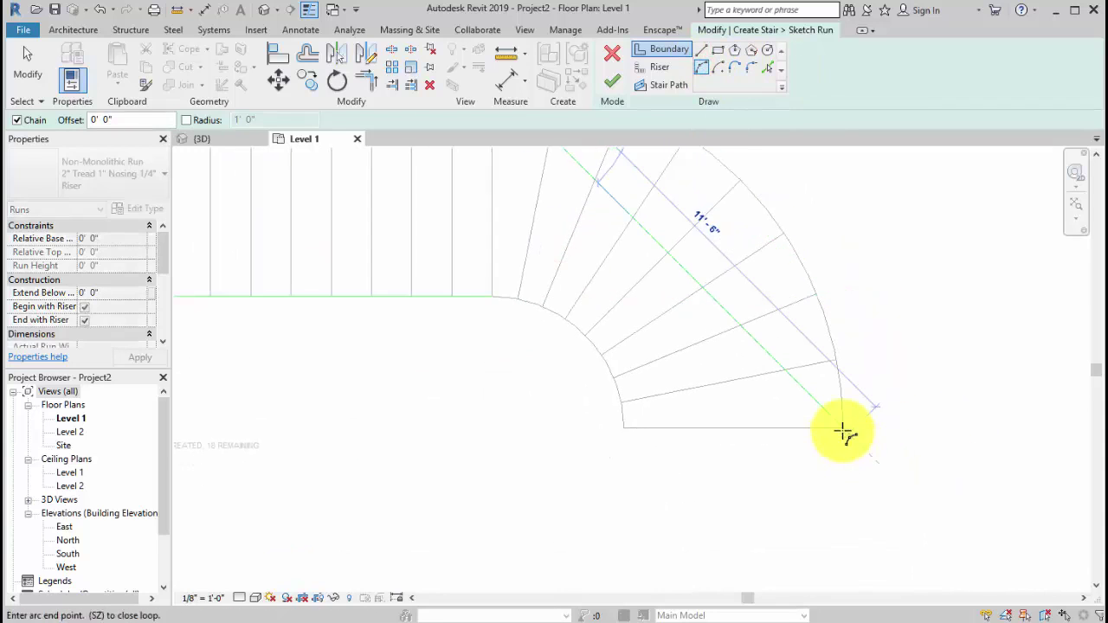
pyautogui.click(842, 427)
pyautogui.click(735, 185)
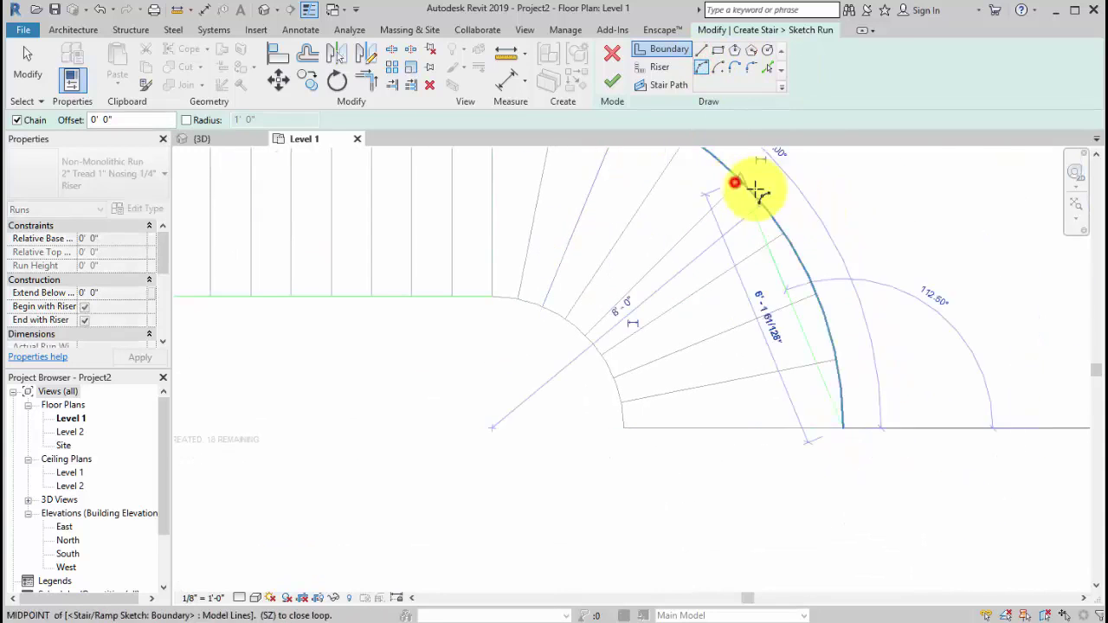
pyautogui.moveTo(886, 356); pyautogui.dragTo(961, 430, button='middle')
pyautogui.click(679, 467)
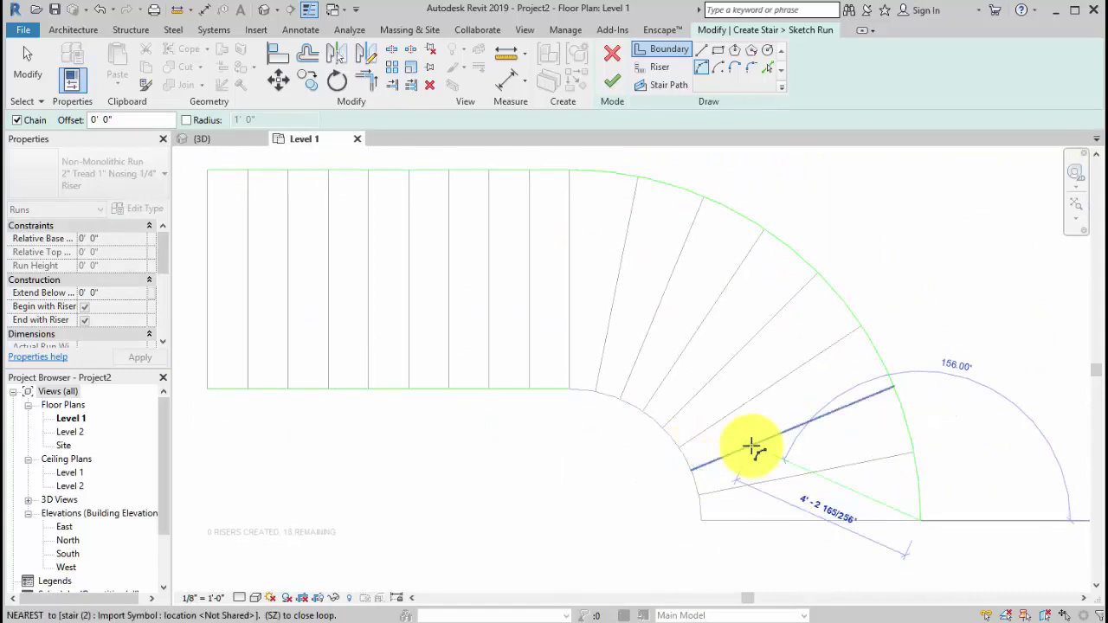
pyautogui.press('Escape')
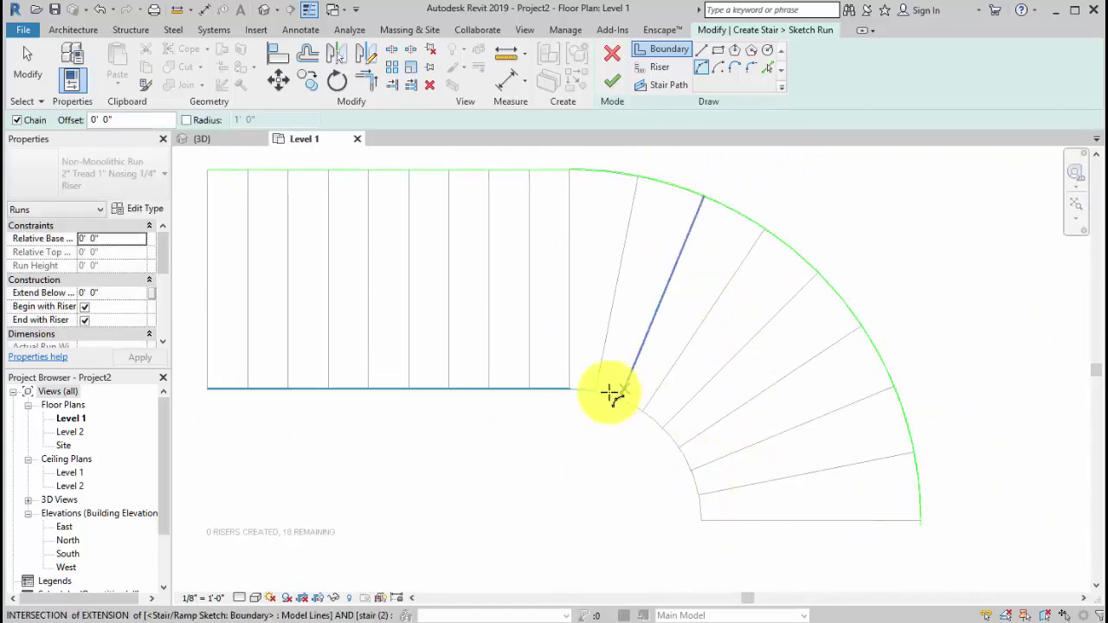
# Draw the inner boundary arc from the straight run's end along the inner curve.
pyautogui.click(567, 388)
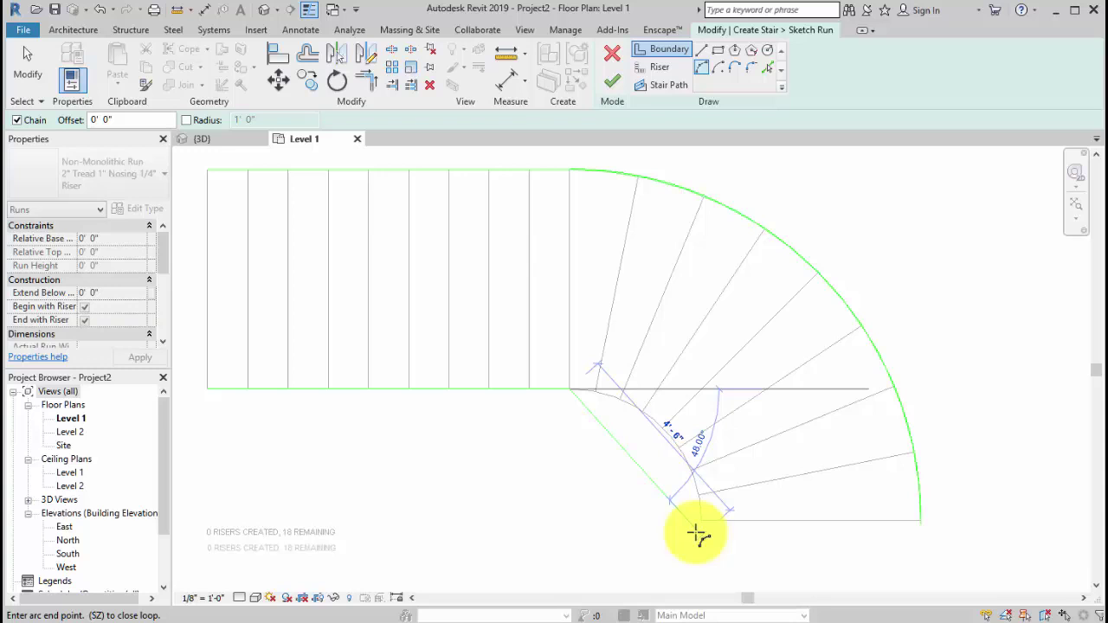
pyautogui.click(699, 520)
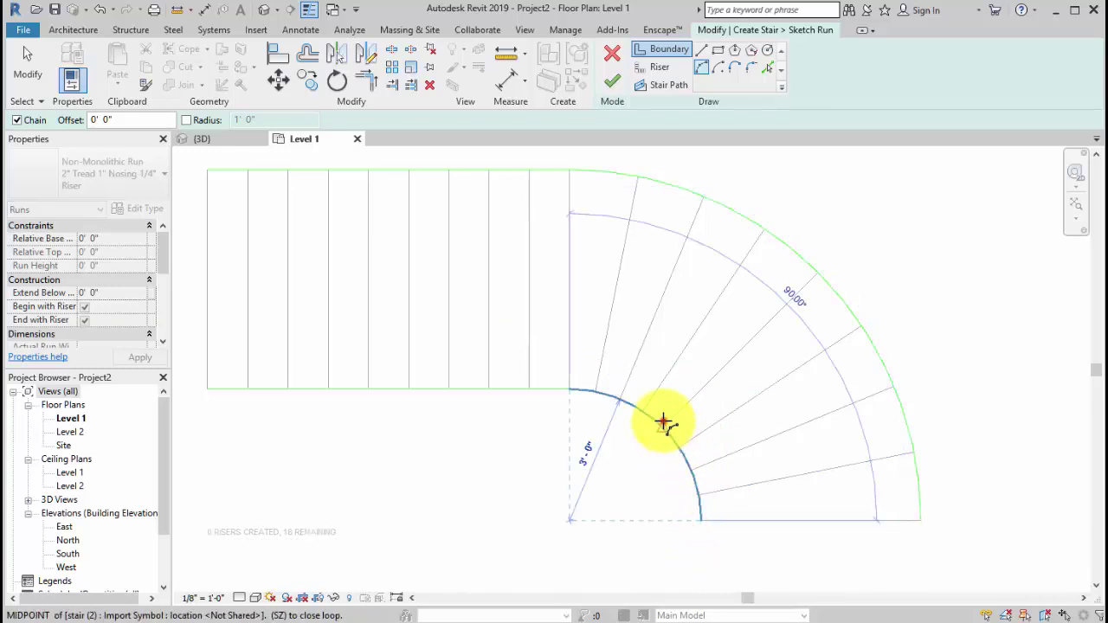
pyautogui.click(663, 423)
pyautogui.moveTo(934, 432); pyautogui.dragTo(933, 407, button='middle')
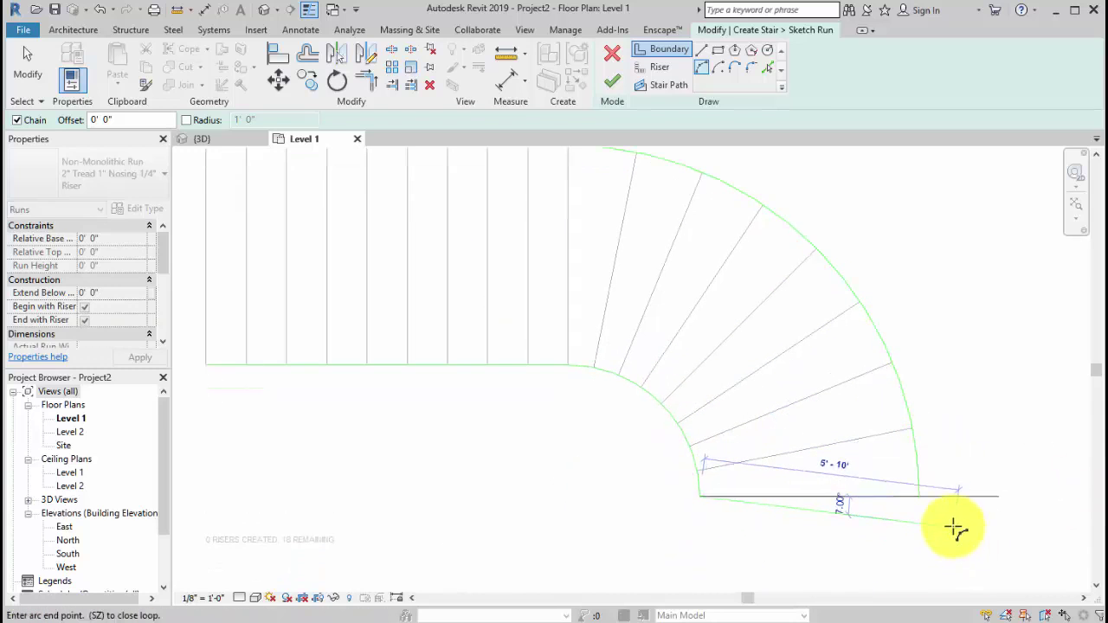
pyautogui.press('Escape')
pyautogui.scroll(3, 898, 502)
pyautogui.scroll(-2, 898, 502)
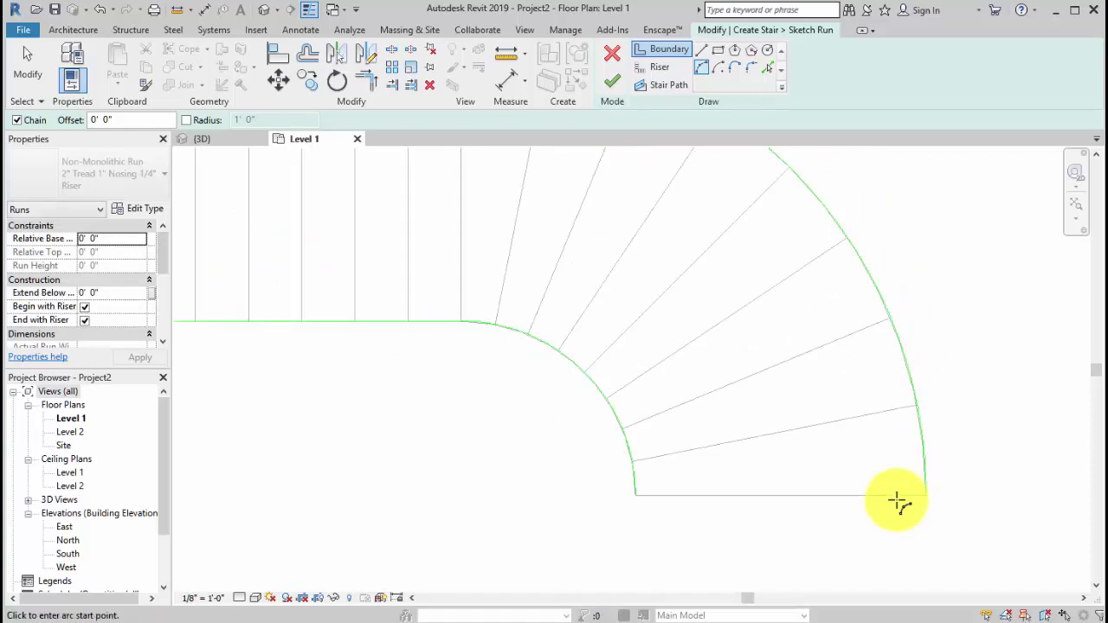
pyautogui.moveTo(652, 396); pyautogui.dragTo(839, 519, button='middle')
# Draw the first risers over the tread lines at the straight run's left end.
pyautogui.scroll(1, 774, 395)
pyautogui.scroll(1, 684, 361)
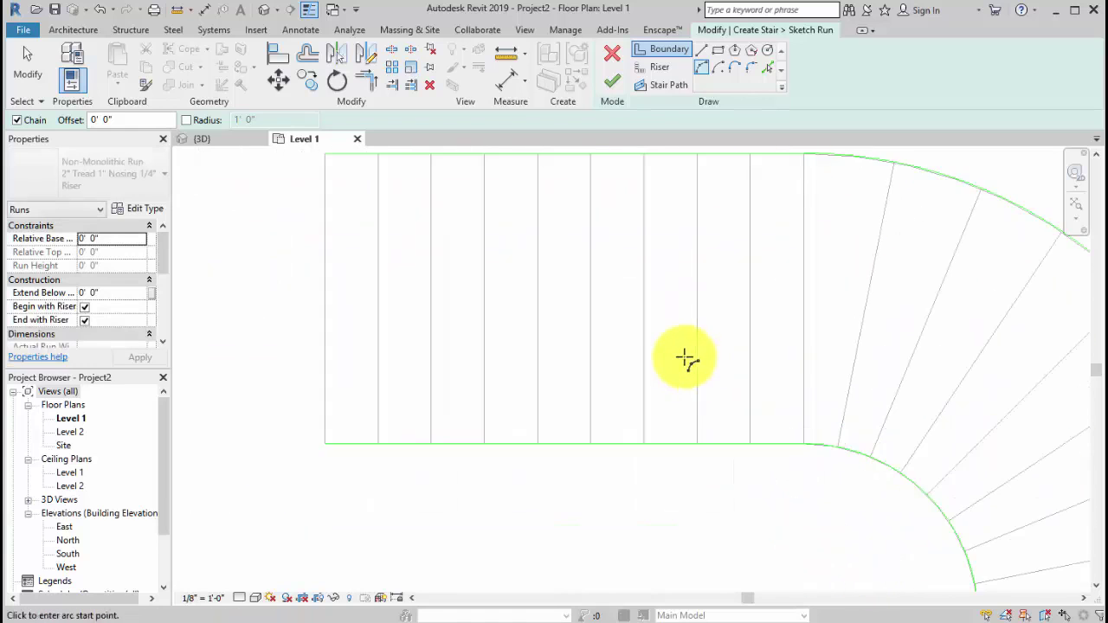
pyautogui.scroll(2, 683, 361)
pyautogui.moveTo(683, 361); pyautogui.dragTo(742, 453, button='middle')
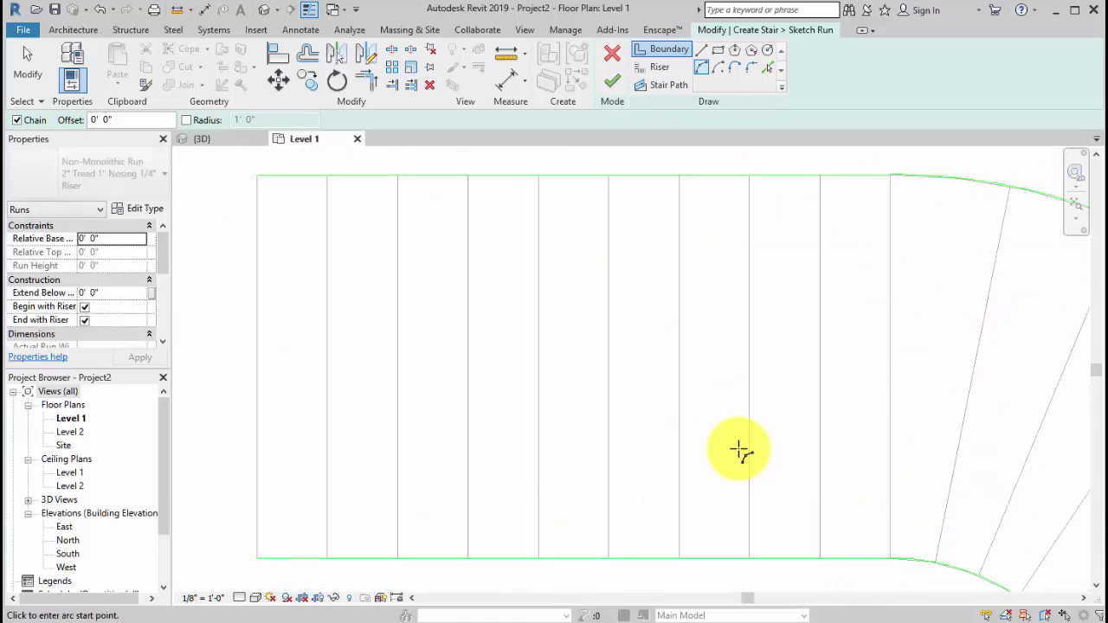
pyautogui.click(659, 66)
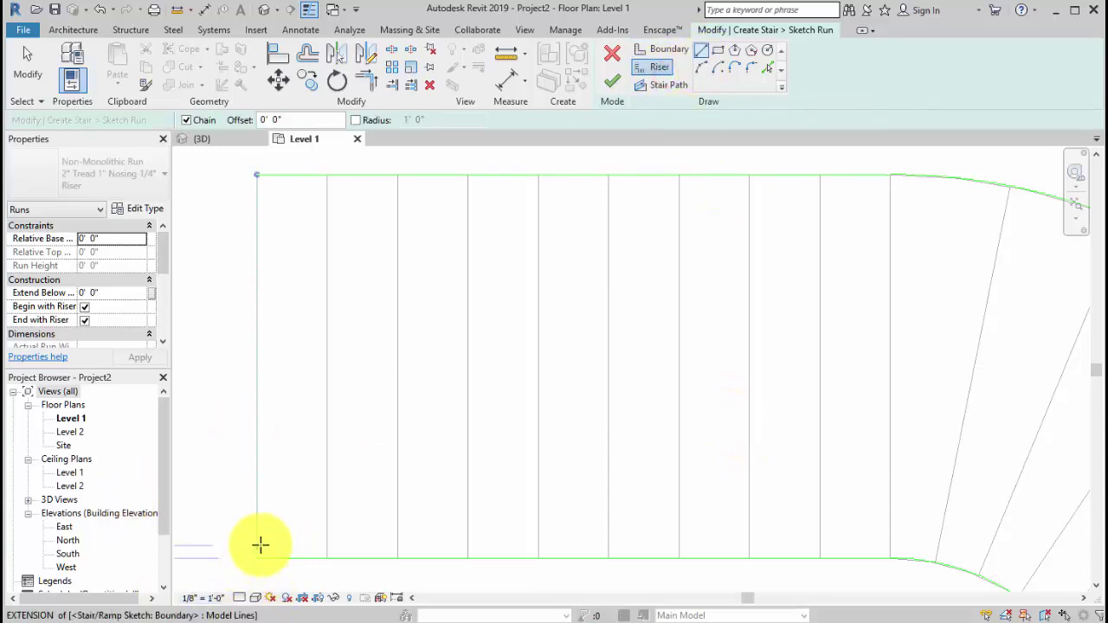
pyautogui.click(255, 558)
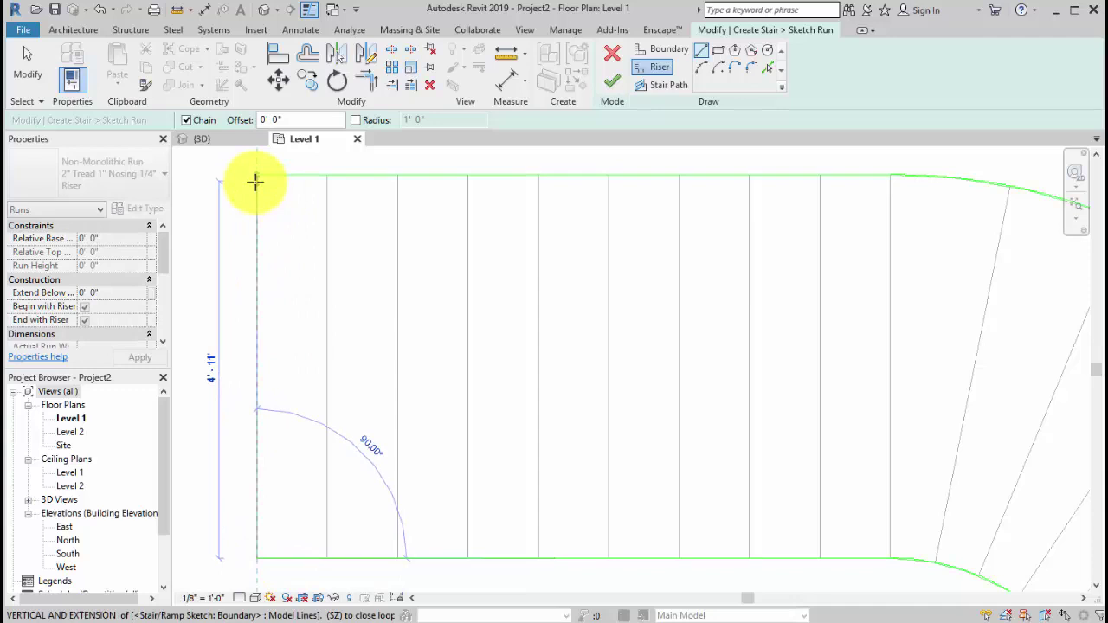
pyautogui.click(255, 177)
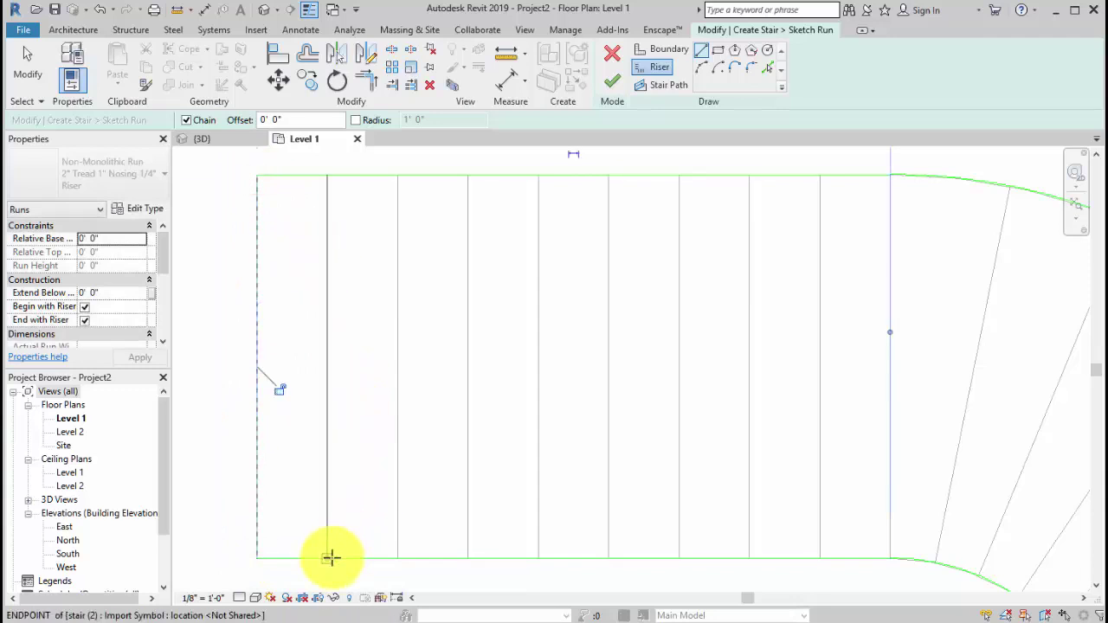
pyautogui.click(332, 174)
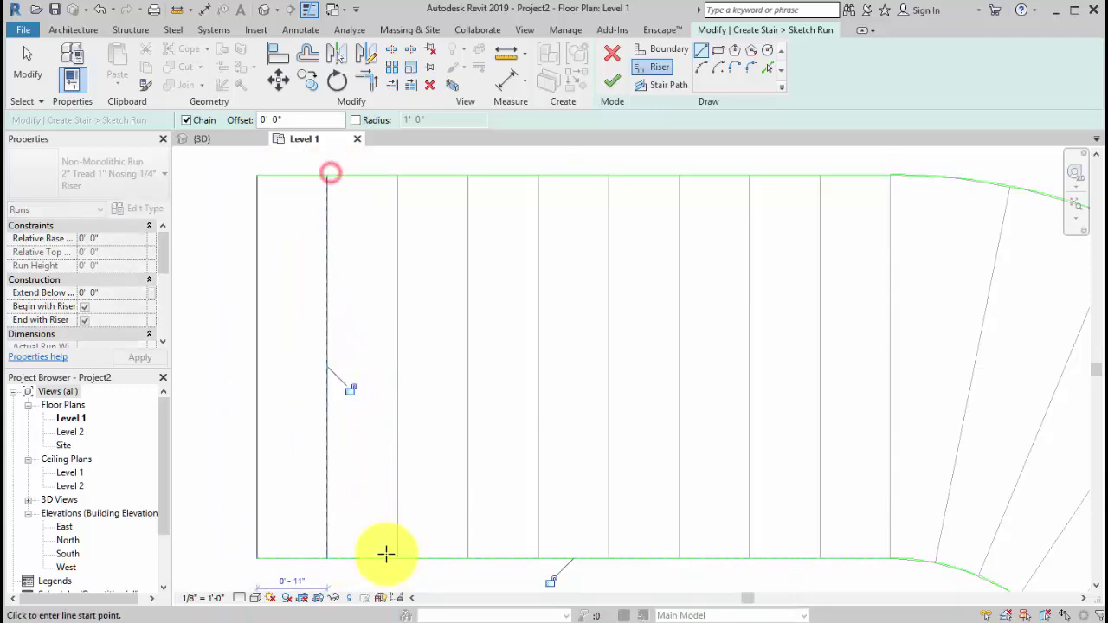
pyautogui.click(398, 557)
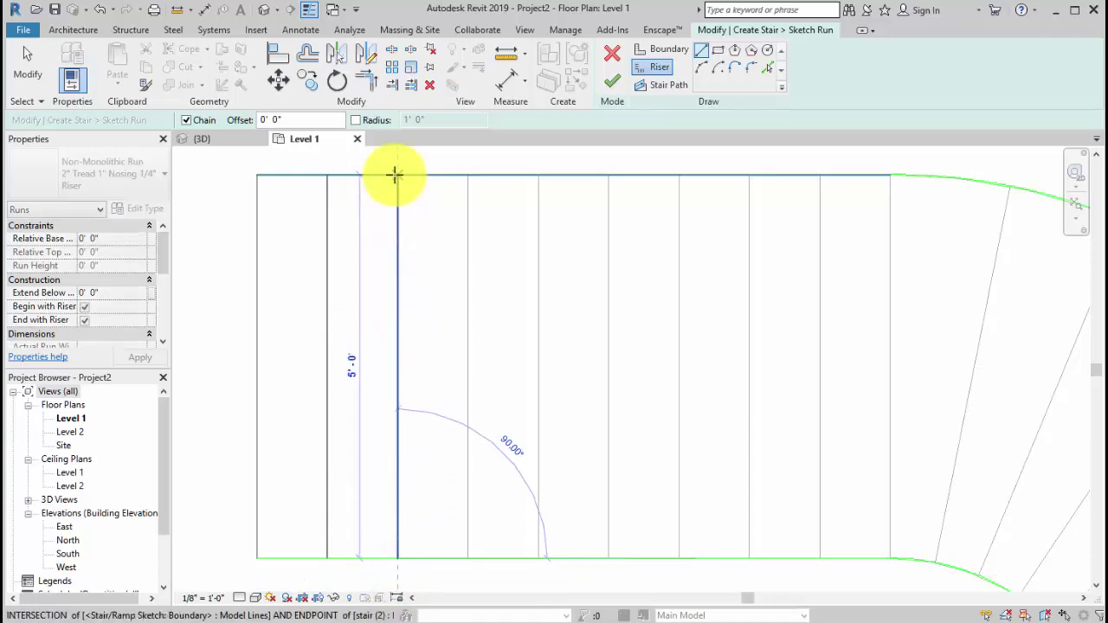
pyautogui.click(396, 174)
# Add the next risers across the middle of the straight run.
pyautogui.click(468, 557)
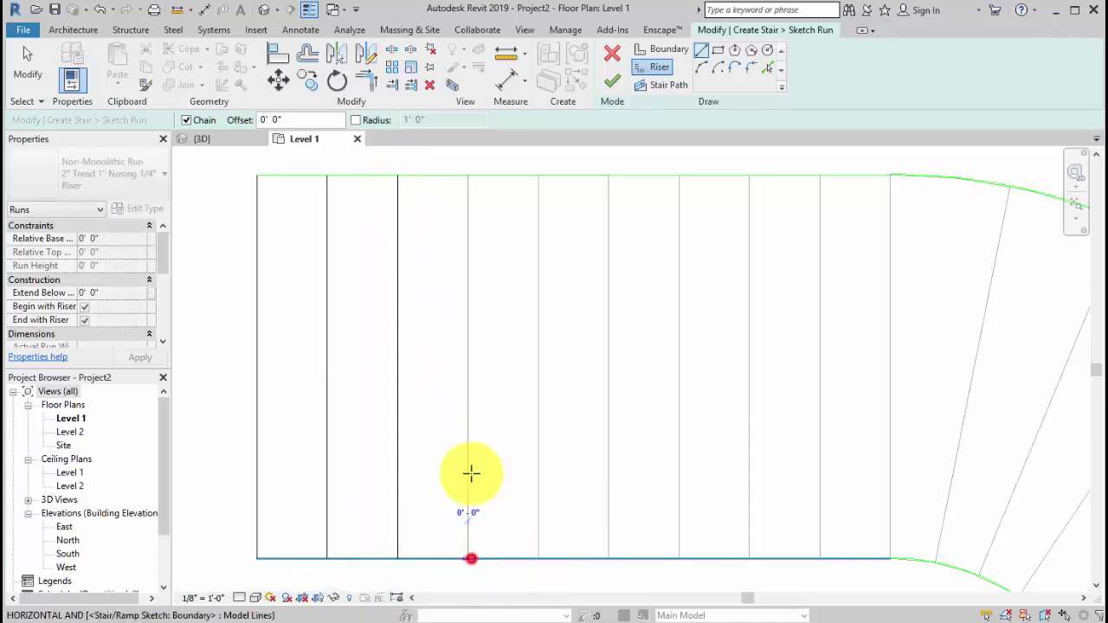
pyautogui.click(468, 175)
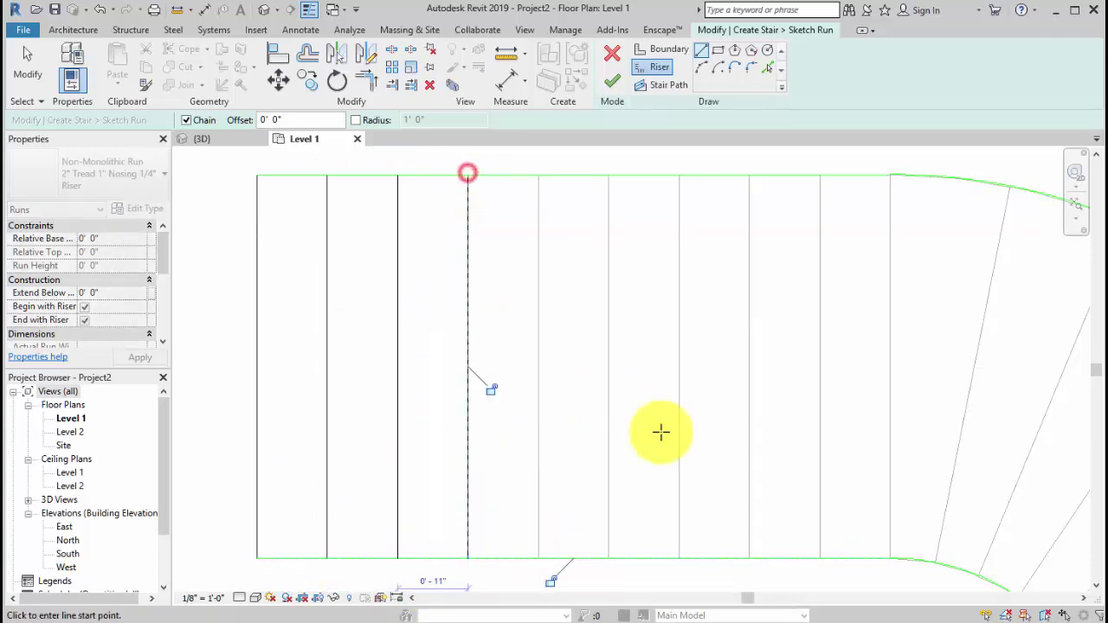
pyautogui.click(537, 558)
pyautogui.scroll(2, 553, 218)
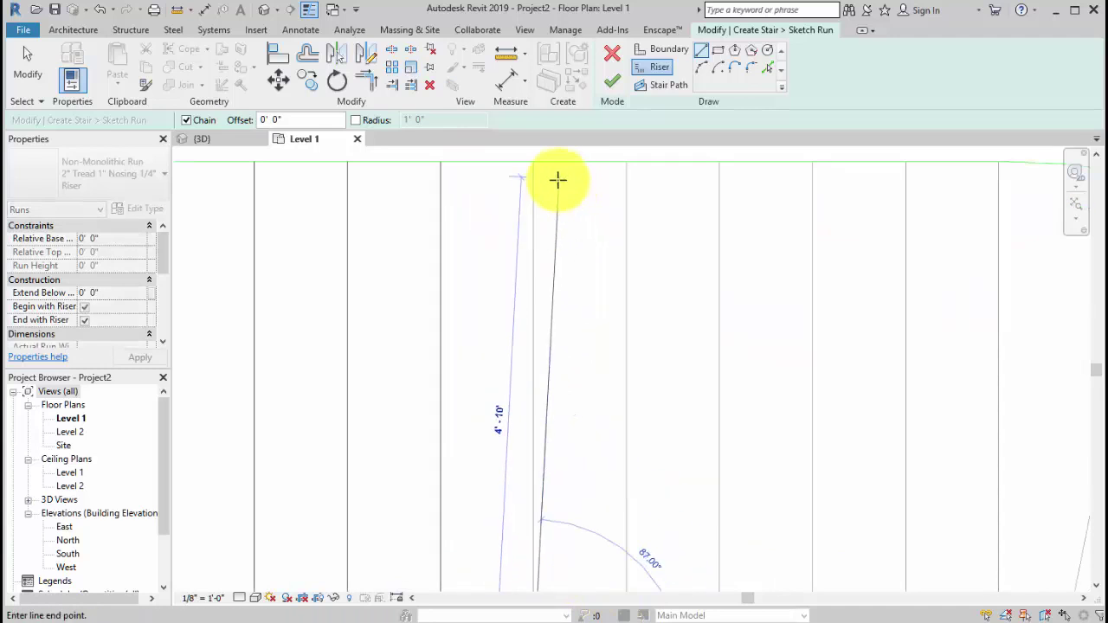
pyautogui.click(534, 161)
pyautogui.moveTo(656, 425); pyautogui.dragTo(573, 408, button='middle')
pyautogui.click(515, 488)
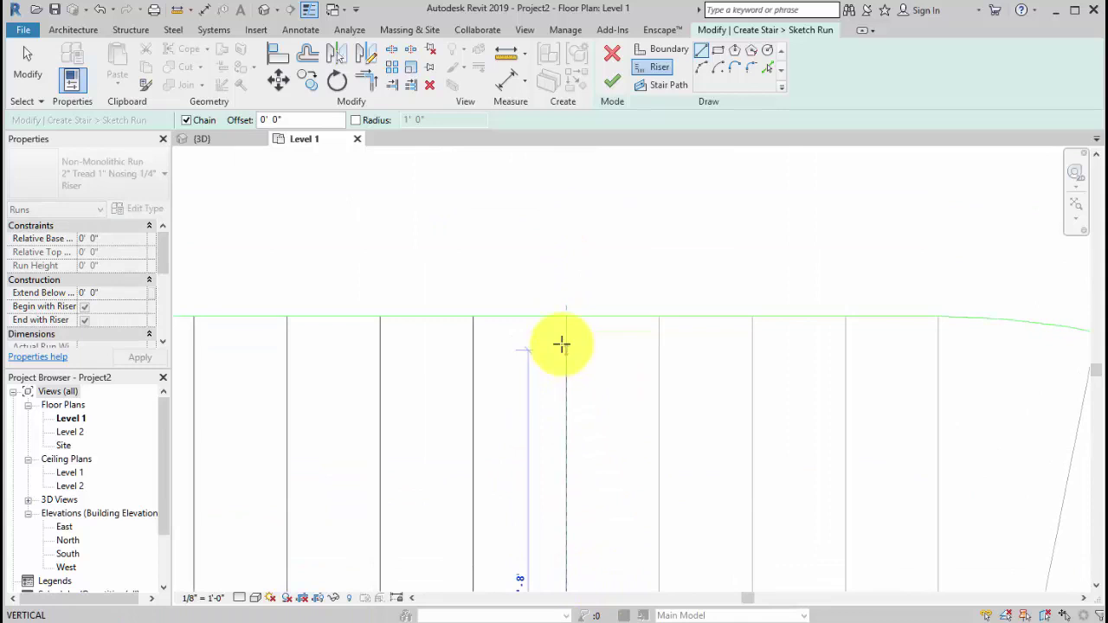
pyautogui.click(563, 318)
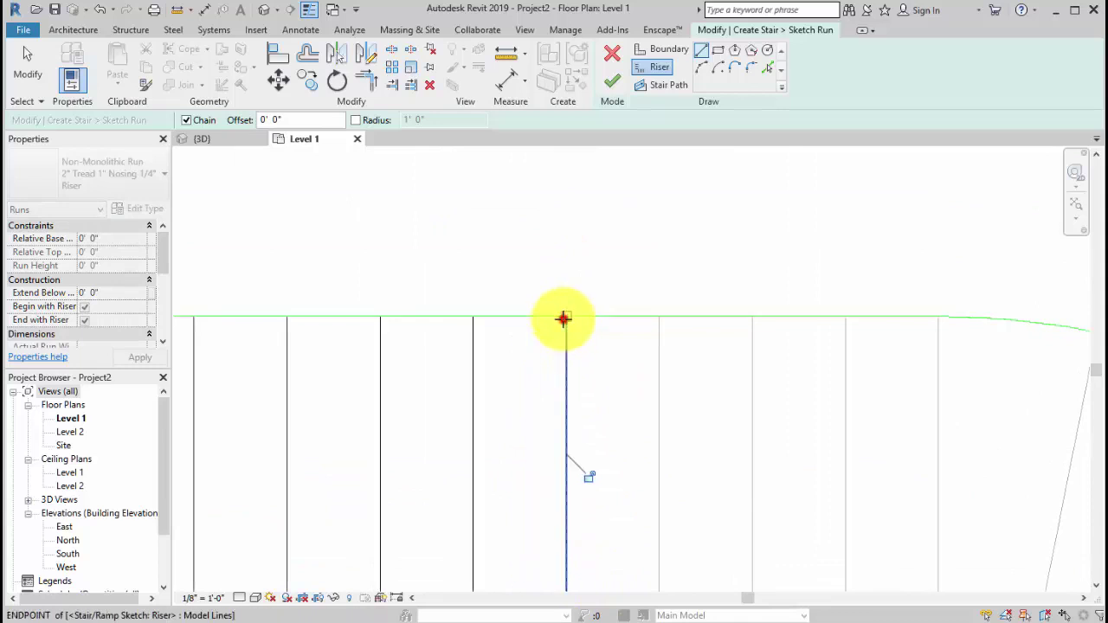
# Turn on thin lines and trace another riser farther along the run.
pyautogui.click(305, 19)
pyautogui.moveTo(698, 433); pyautogui.dragTo(594, 218, button='middle')
pyautogui.scroll(-2, 606, 465)
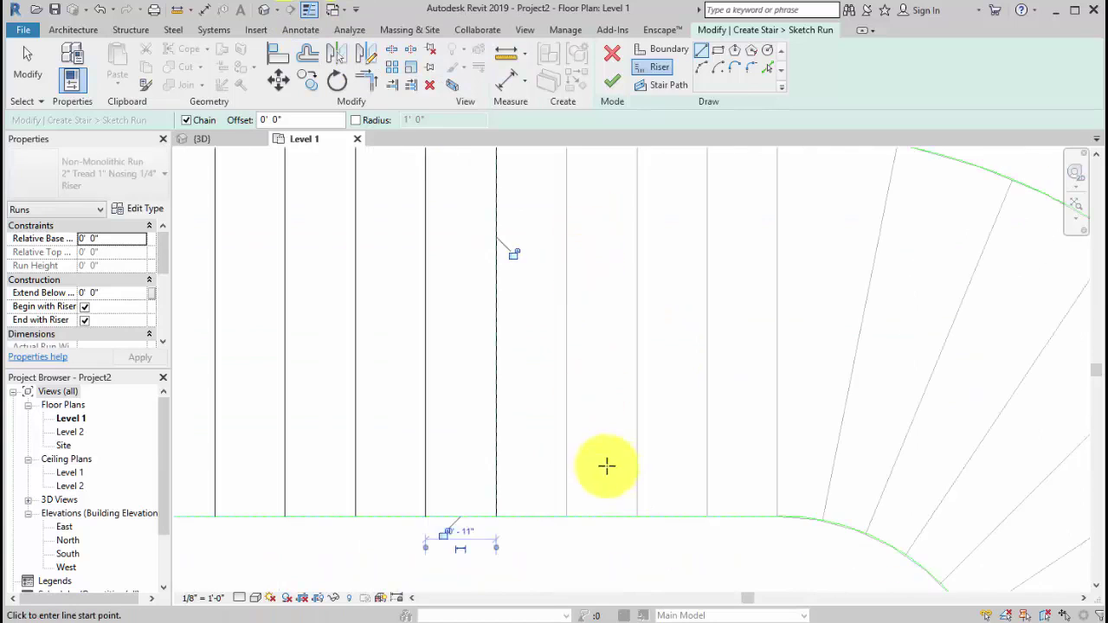
pyautogui.moveTo(605, 465); pyautogui.dragTo(602, 405, button='middle')
pyautogui.moveTo(567, 489)
pyautogui.mouseDown(button='middle')
pyautogui.moveTo(537, 581)
pyautogui.moveTo(527, 543)
pyautogui.mouseUp(button='middle')
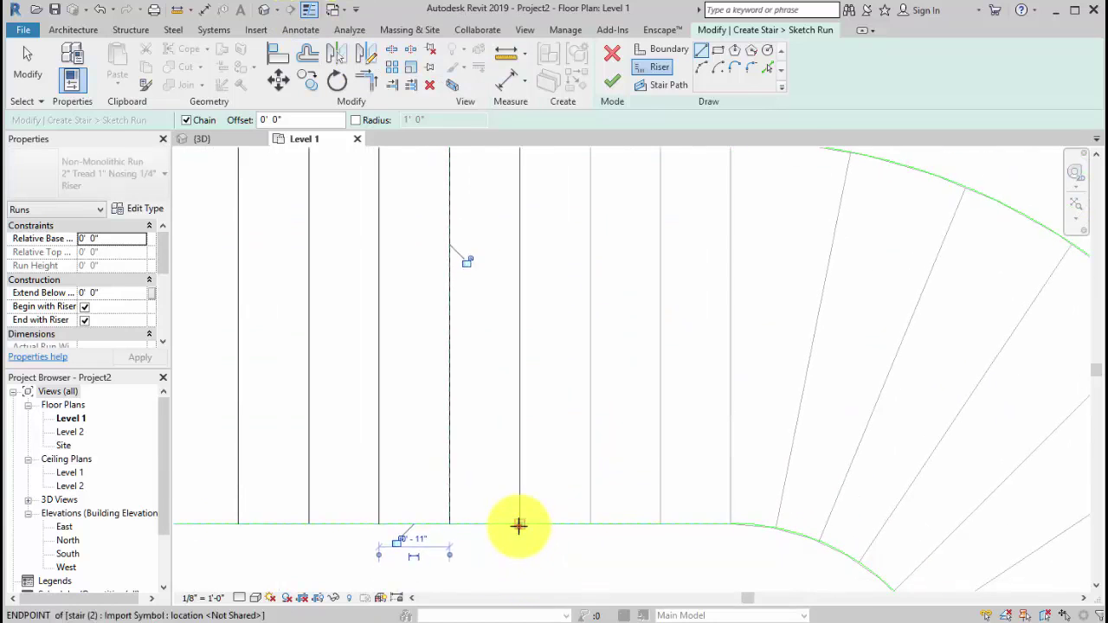
pyautogui.click(519, 525)
pyautogui.moveTo(539, 225); pyautogui.dragTo(534, 445, button='middle')
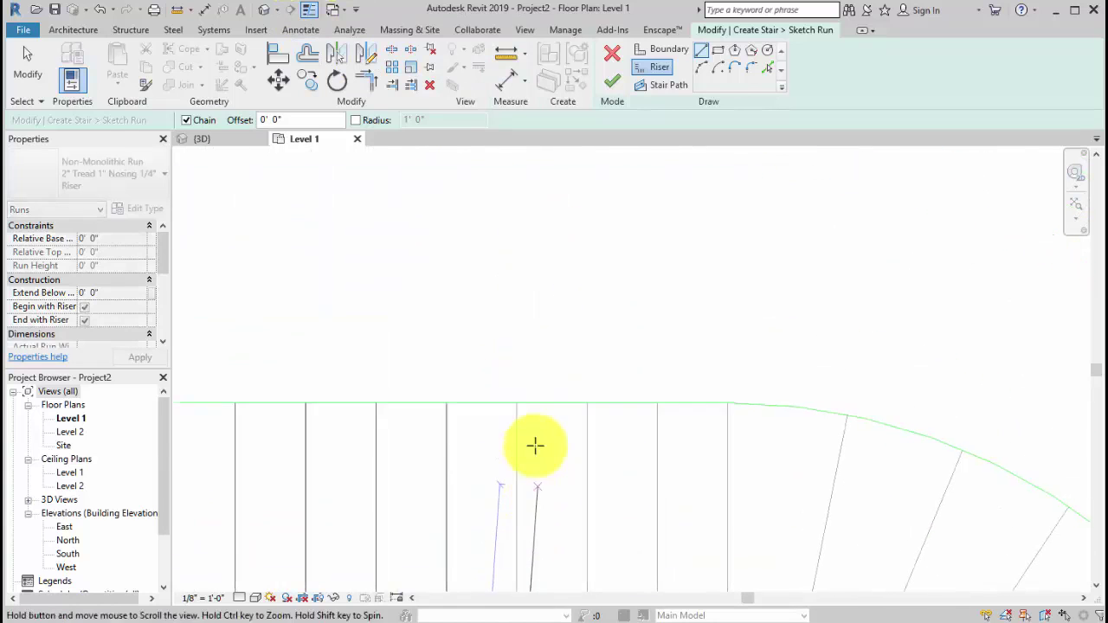
pyautogui.click(512, 389)
pyautogui.scroll(-2, 574, 539)
pyautogui.moveTo(574, 539); pyautogui.dragTo(508, 280, button='middle')
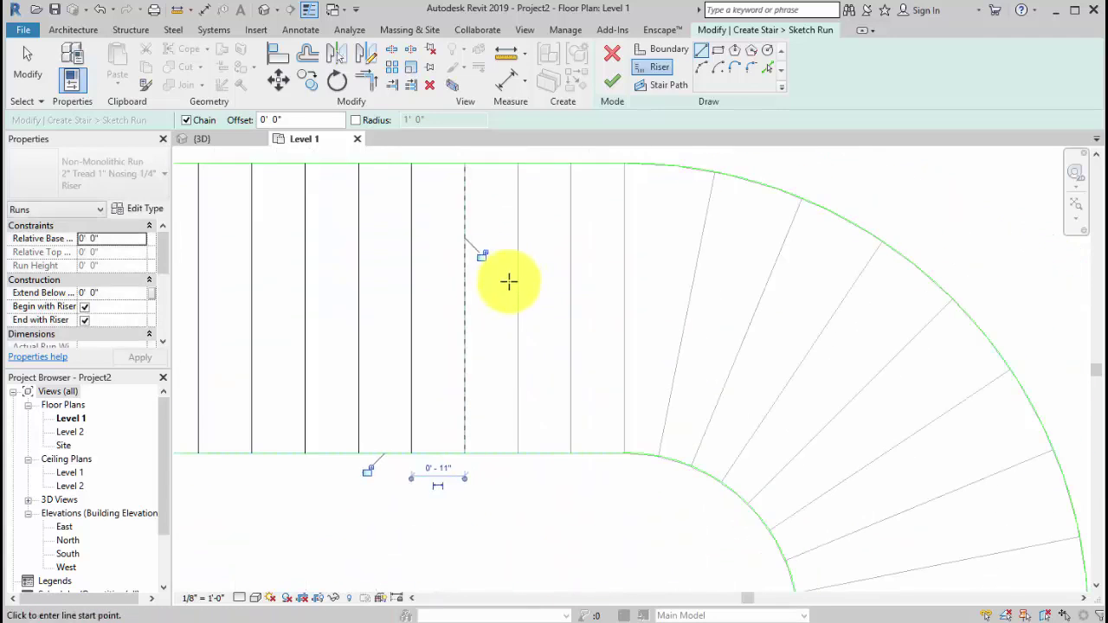
# Draw the last straight-run risers, ending with the riser where the curve begins.
pyautogui.click(517, 452)
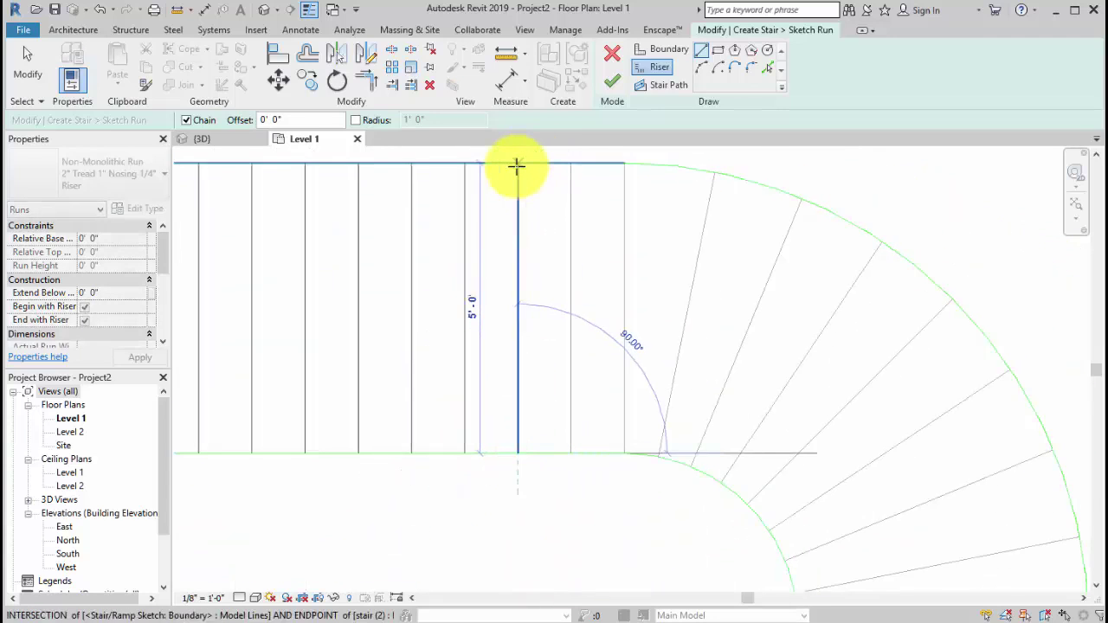
pyautogui.click(517, 164)
pyautogui.click(570, 453)
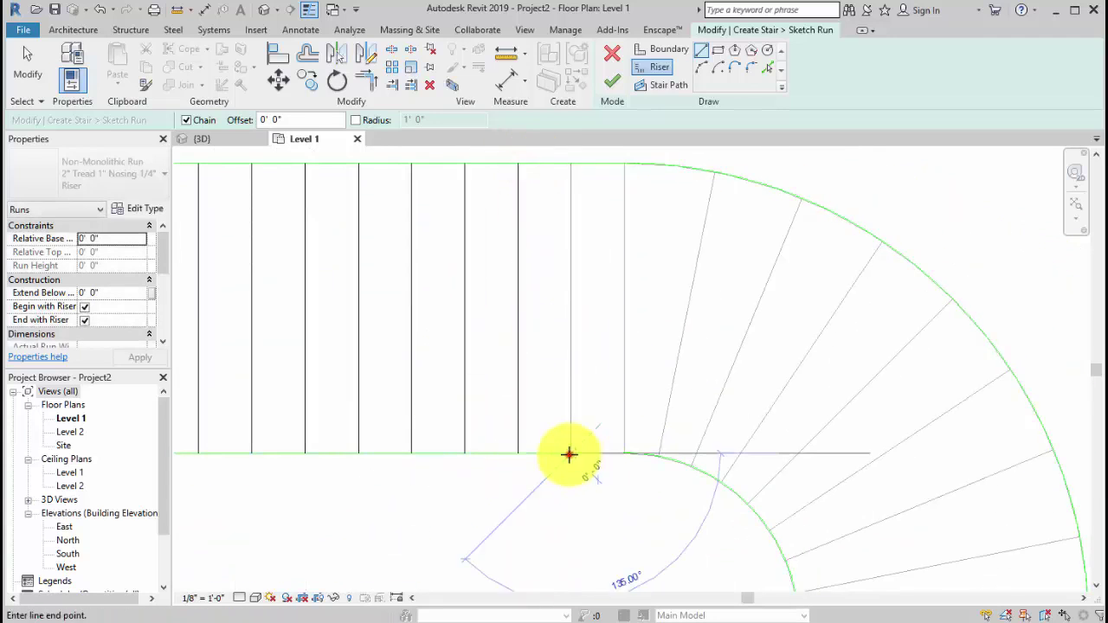
pyautogui.click(571, 166)
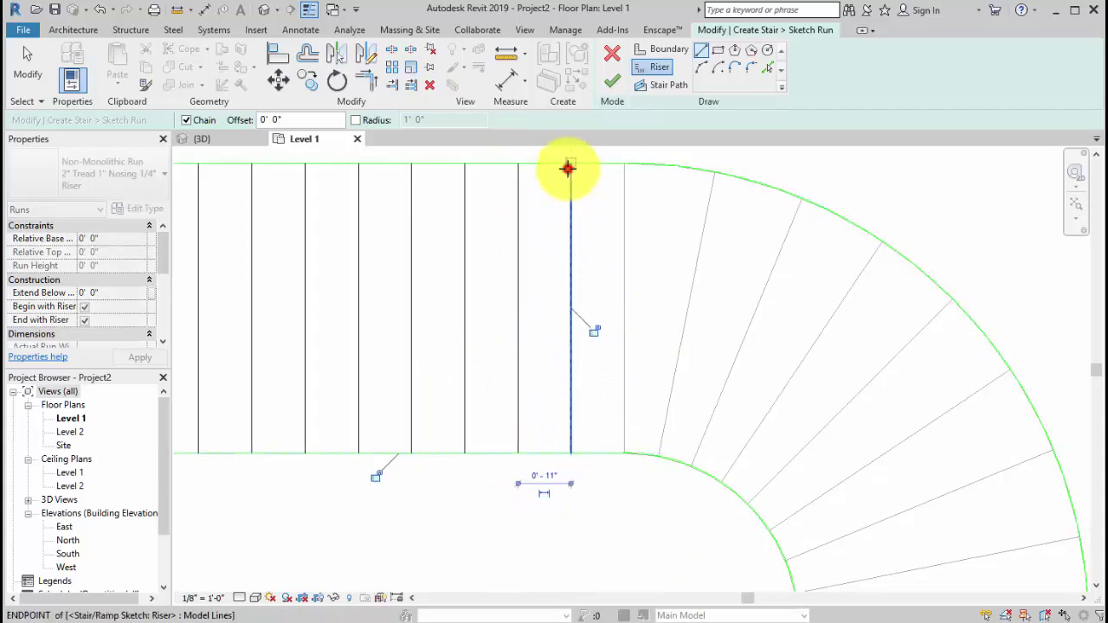
pyautogui.click(625, 451)
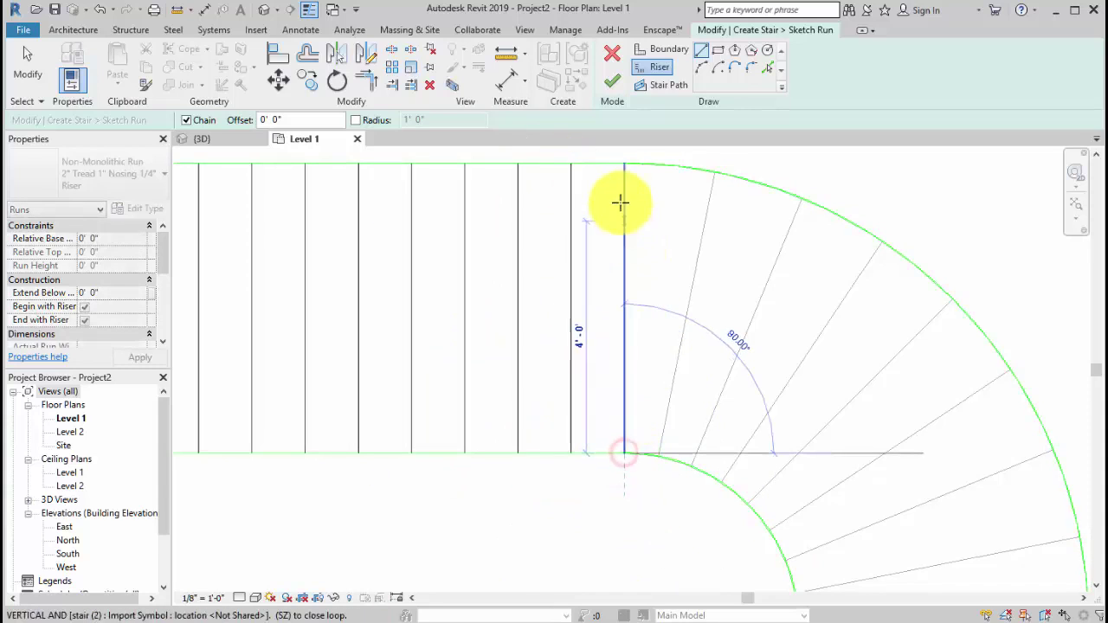
pyautogui.click(619, 158)
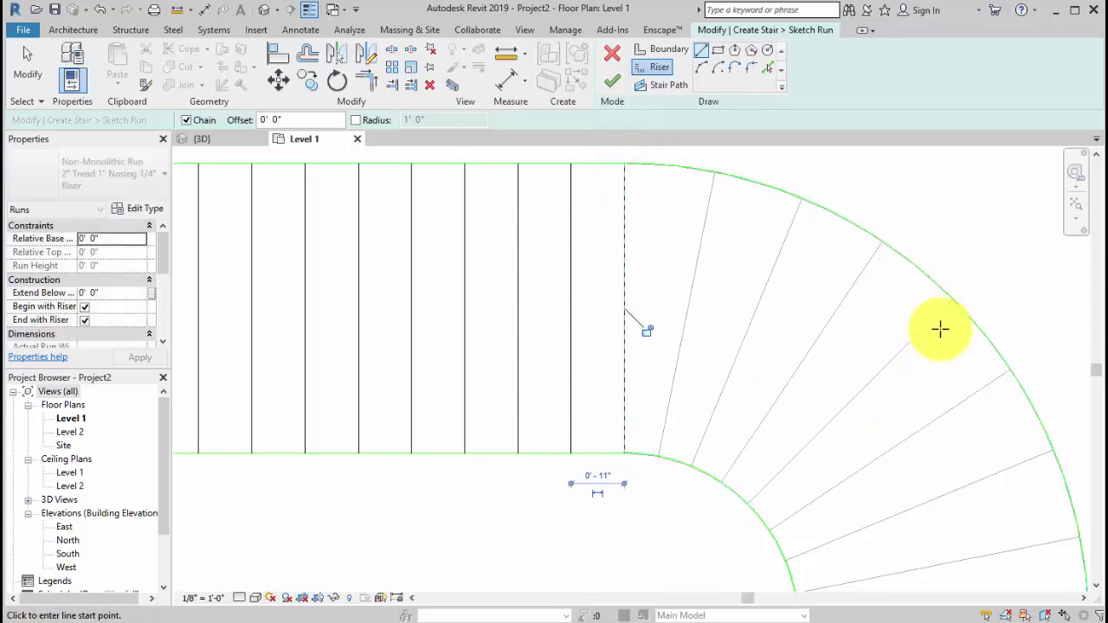
# Draw the first two curved risers from the inner arc to the outer arc.
pyautogui.moveTo(940, 329); pyautogui.dragTo(827, 315, button='middle')
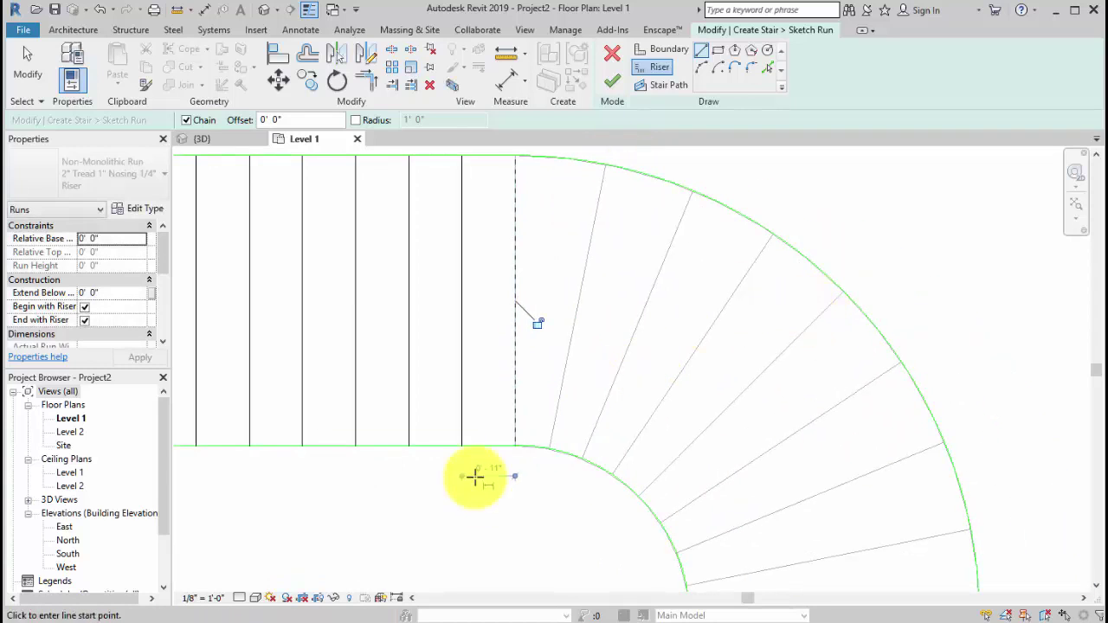
pyautogui.moveTo(545, 563); pyautogui.dragTo(556, 580, button='middle')
pyautogui.scroll(3, 525, 532)
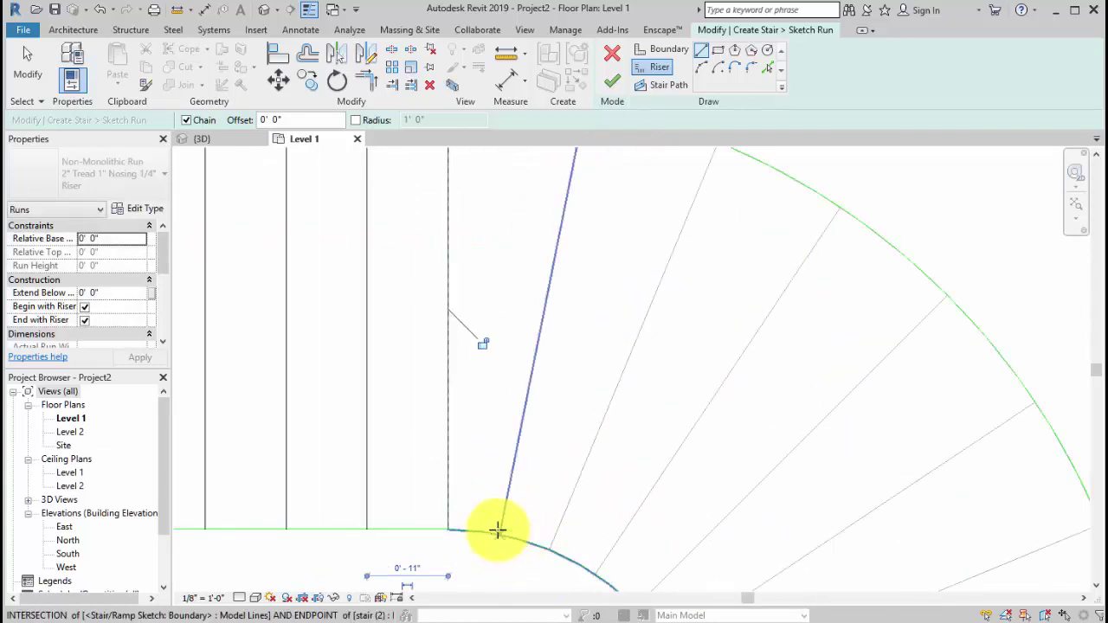
pyautogui.click(499, 534)
pyautogui.moveTo(635, 235); pyautogui.dragTo(566, 442, button='middle')
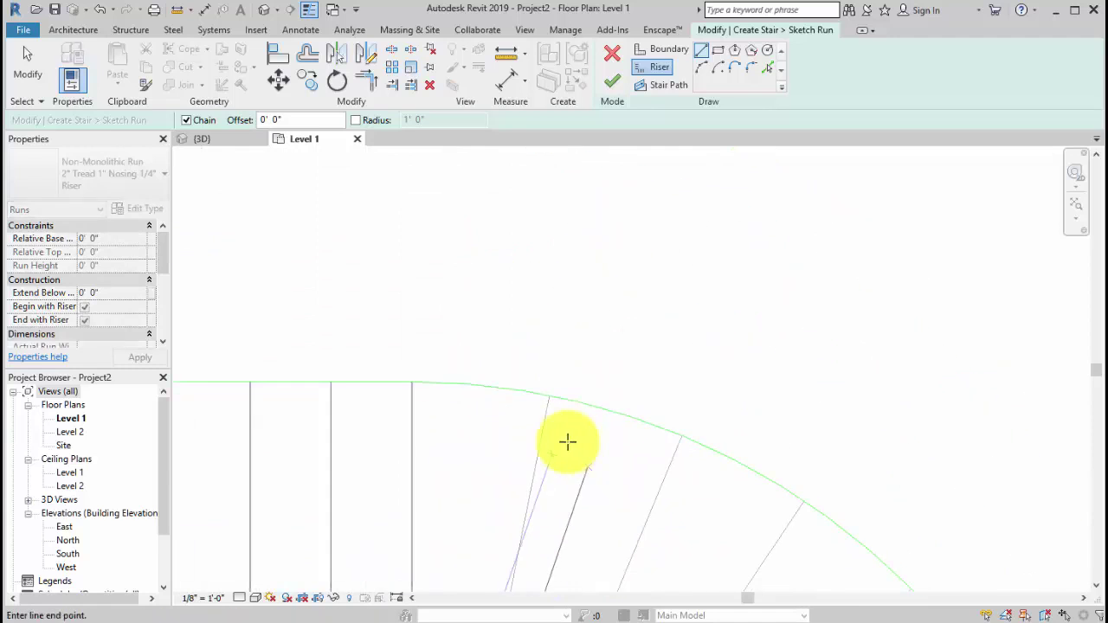
pyautogui.scroll(2, 554, 392)
pyautogui.click(543, 376)
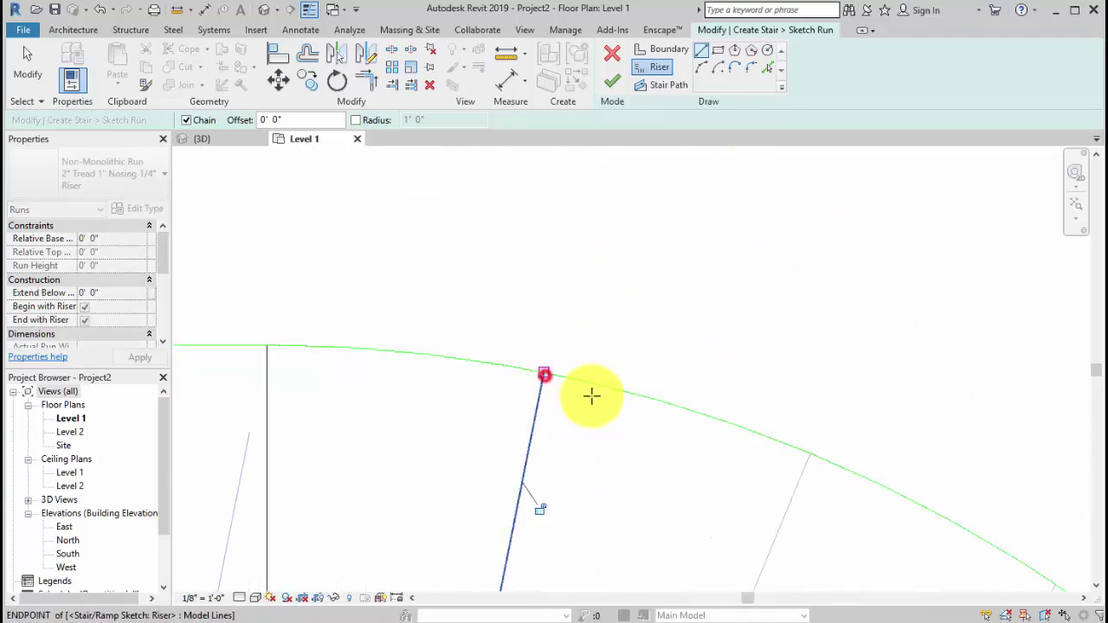
pyautogui.moveTo(591, 396); pyautogui.dragTo(558, 400, button='middle')
pyautogui.moveTo(564, 540); pyautogui.dragTo(549, 413, button='middle')
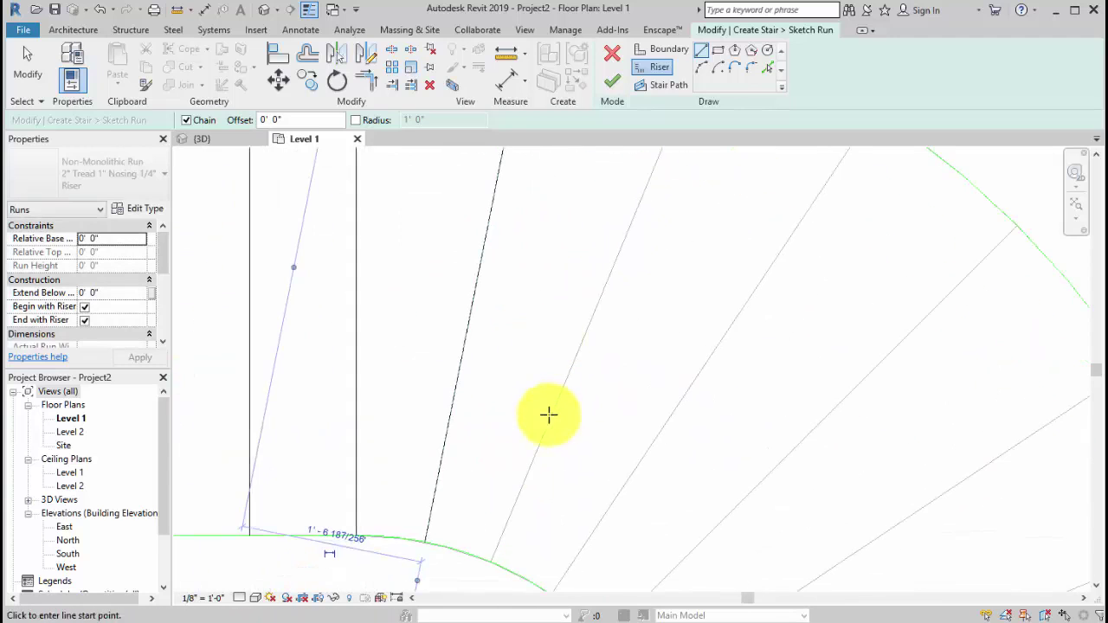
pyautogui.click(490, 558)
pyautogui.moveTo(617, 267); pyautogui.dragTo(511, 297, button='middle')
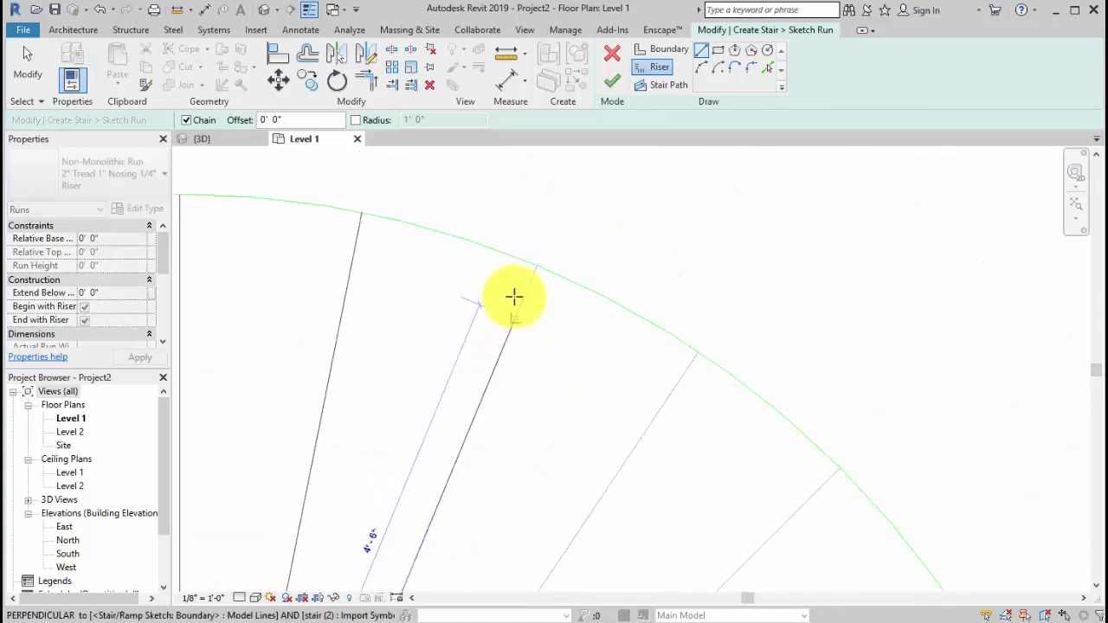
pyautogui.click(537, 267)
# Add the next two radial risers across the curved section.
pyautogui.moveTo(587, 459); pyautogui.dragTo(586, 252, button='middle')
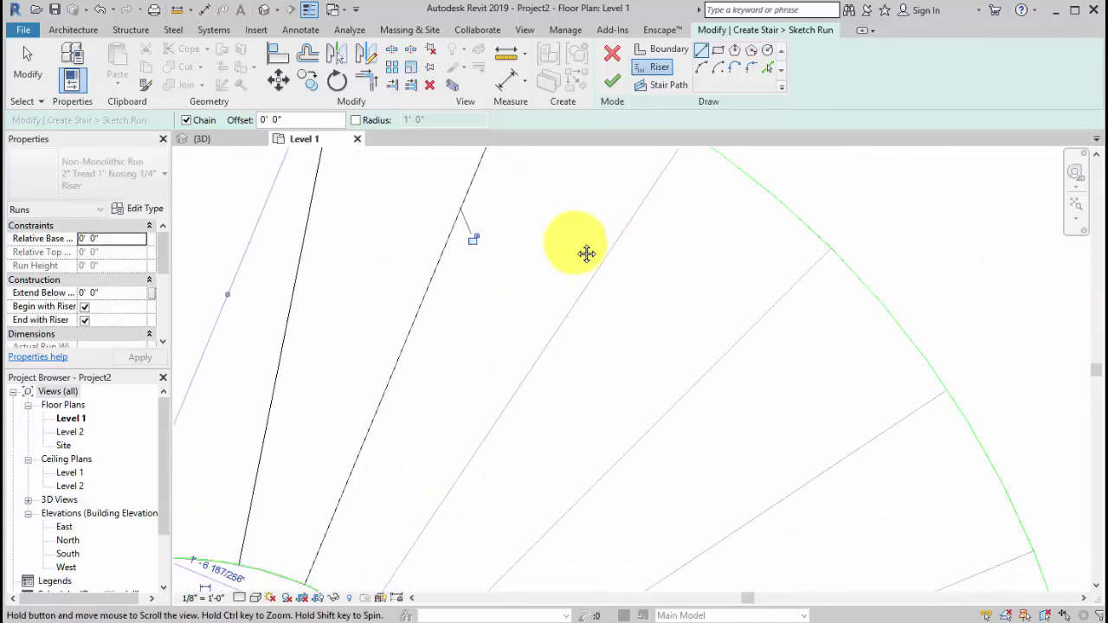
pyautogui.moveTo(528, 421); pyautogui.dragTo(528, 267, button='middle')
pyautogui.click(367, 460)
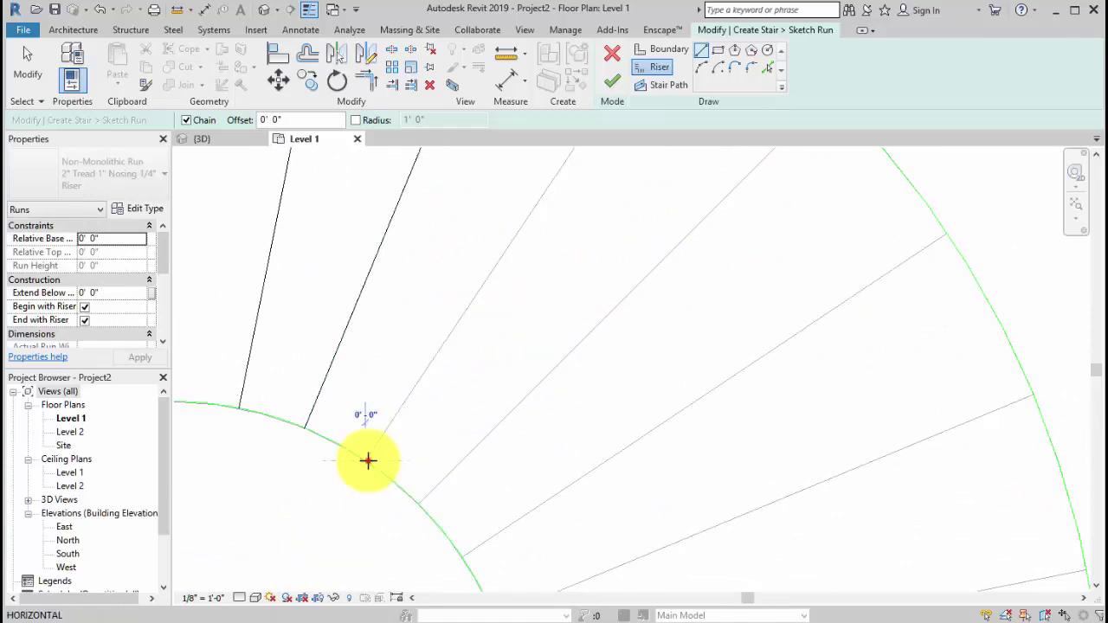
pyautogui.moveTo(612, 203); pyautogui.dragTo(705, 222, button='middle')
pyautogui.click(655, 243)
pyautogui.scroll(2, 493, 505)
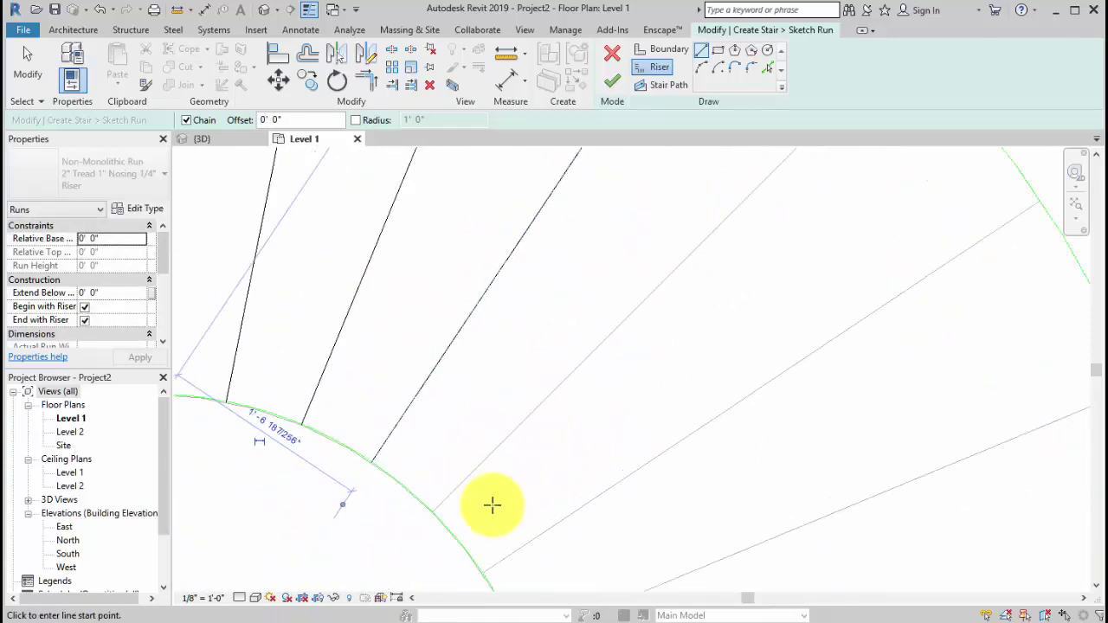
pyautogui.click(414, 517)
pyautogui.moveTo(761, 267); pyautogui.dragTo(741, 204, button='middle')
pyautogui.click(586, 379)
# Trace two more risers between the inner and outer arc intersections.
pyautogui.scroll(-3, 502, 484)
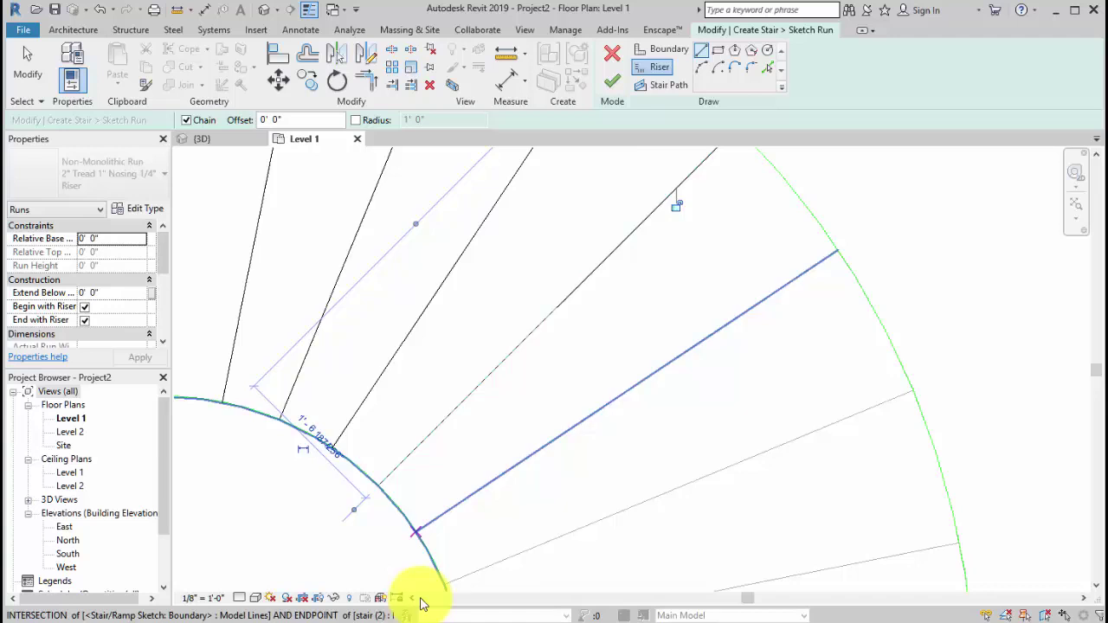
pyautogui.scroll(3, 435, 576)
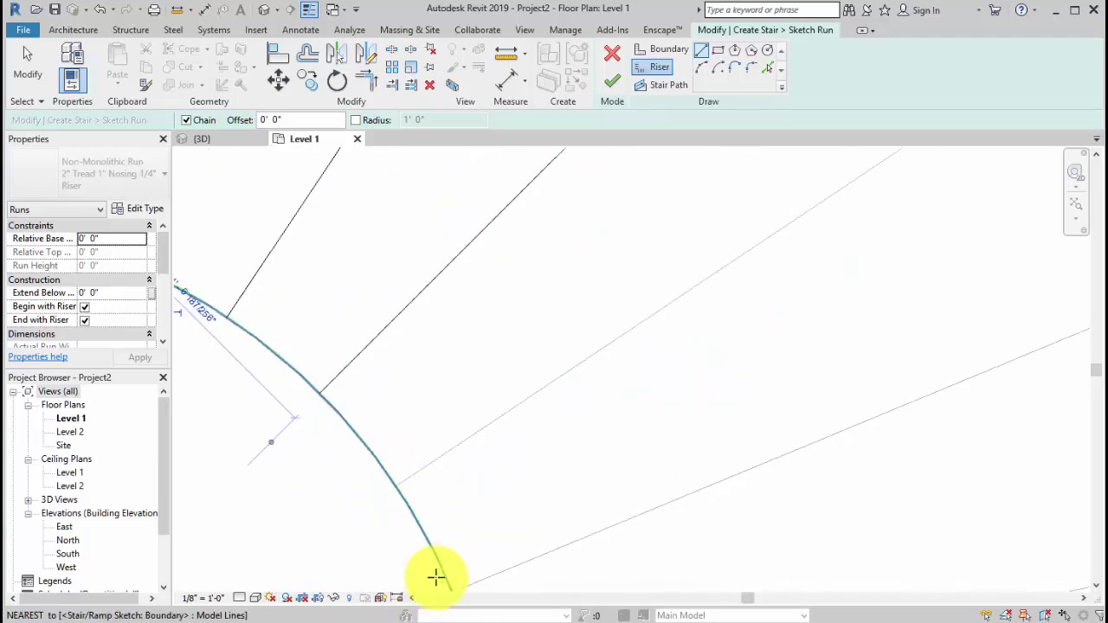
pyautogui.click(364, 420)
pyautogui.moveTo(570, 350)
pyautogui.mouseDown(button='middle')
pyautogui.moveTo(548, 420)
pyautogui.moveTo(736, 299)
pyautogui.moveTo(457, 460)
pyautogui.moveTo(625, 388)
pyautogui.mouseUp(button='middle')
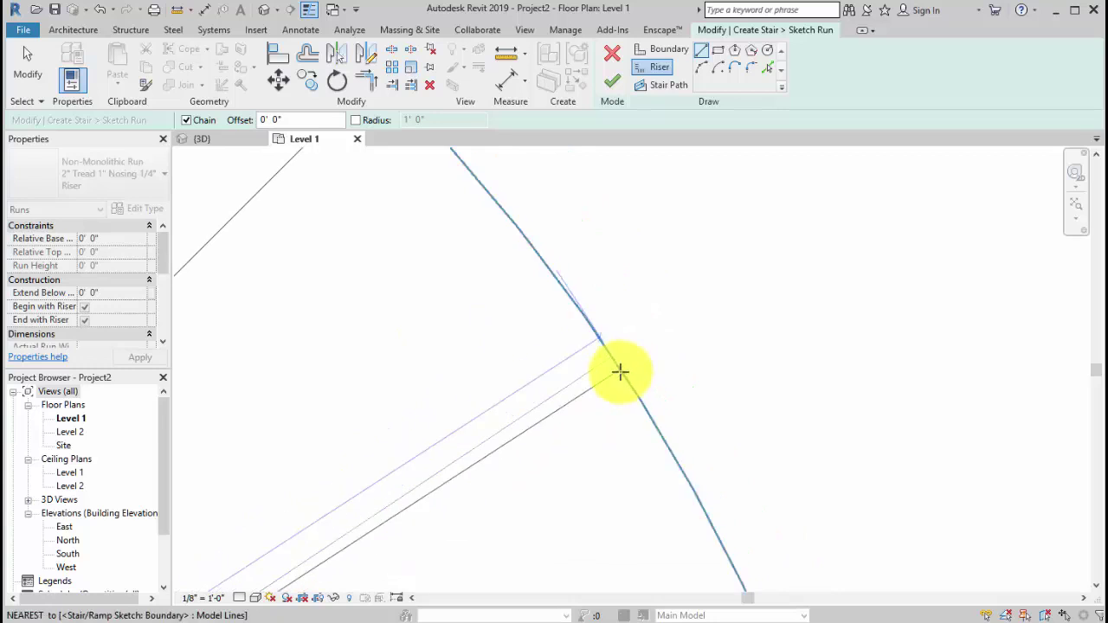
pyautogui.scroll(2, 620, 372)
pyautogui.click(590, 335)
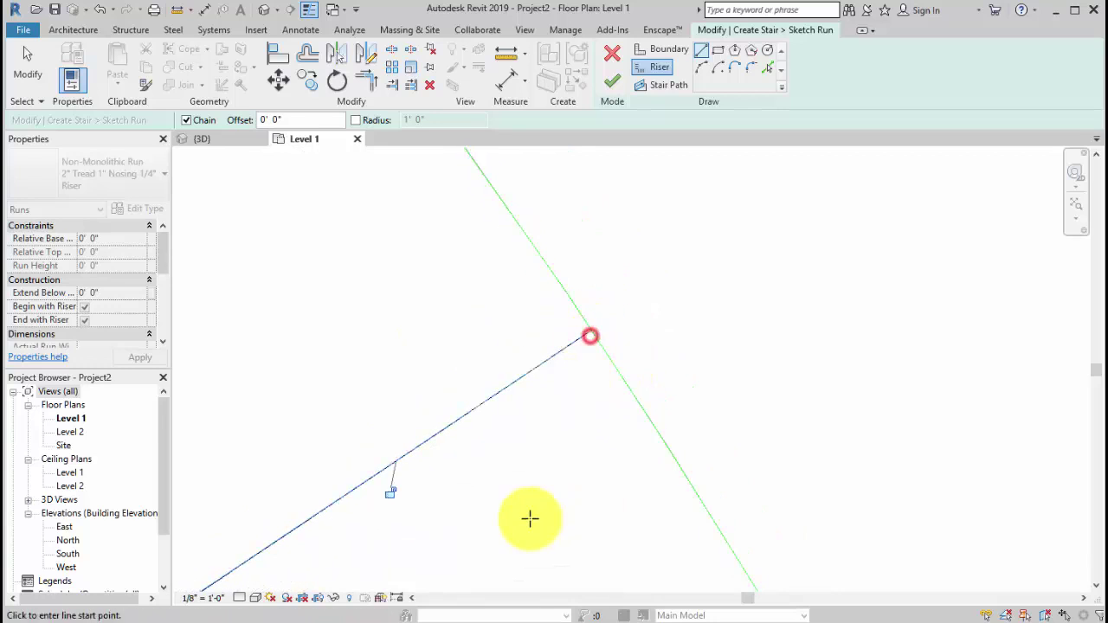
pyautogui.moveTo(529, 517)
pyautogui.mouseDown(button='middle')
pyautogui.moveTo(782, 294)
pyautogui.moveTo(563, 504)
pyautogui.moveTo(616, 287)
pyautogui.moveTo(624, 408)
pyautogui.mouseUp(button='middle')
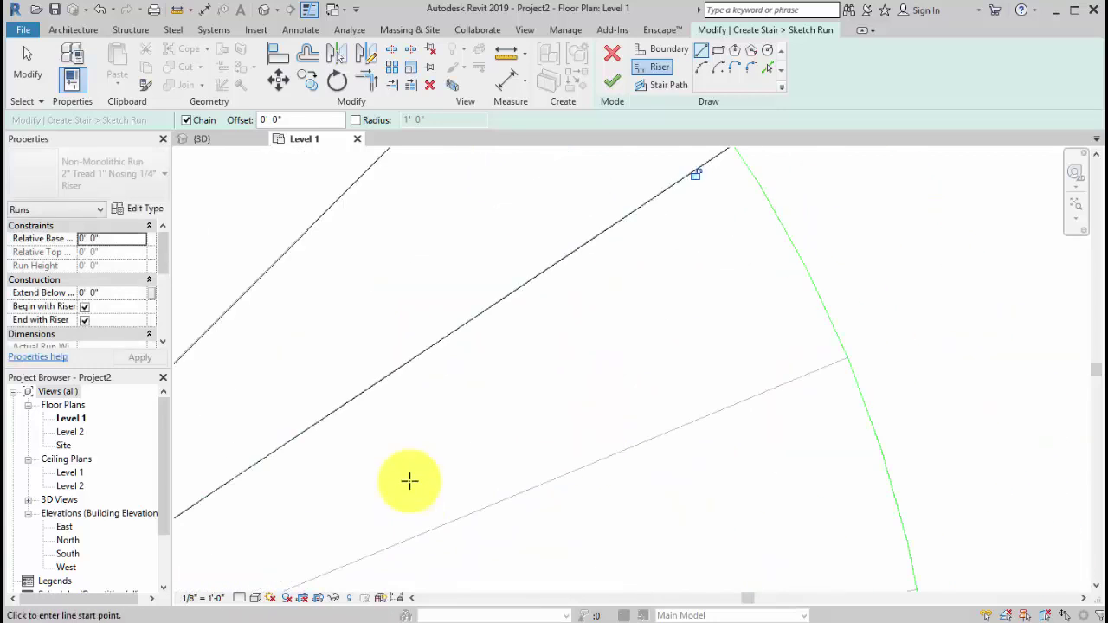
pyautogui.moveTo(407, 479); pyautogui.dragTo(691, 297, button='middle')
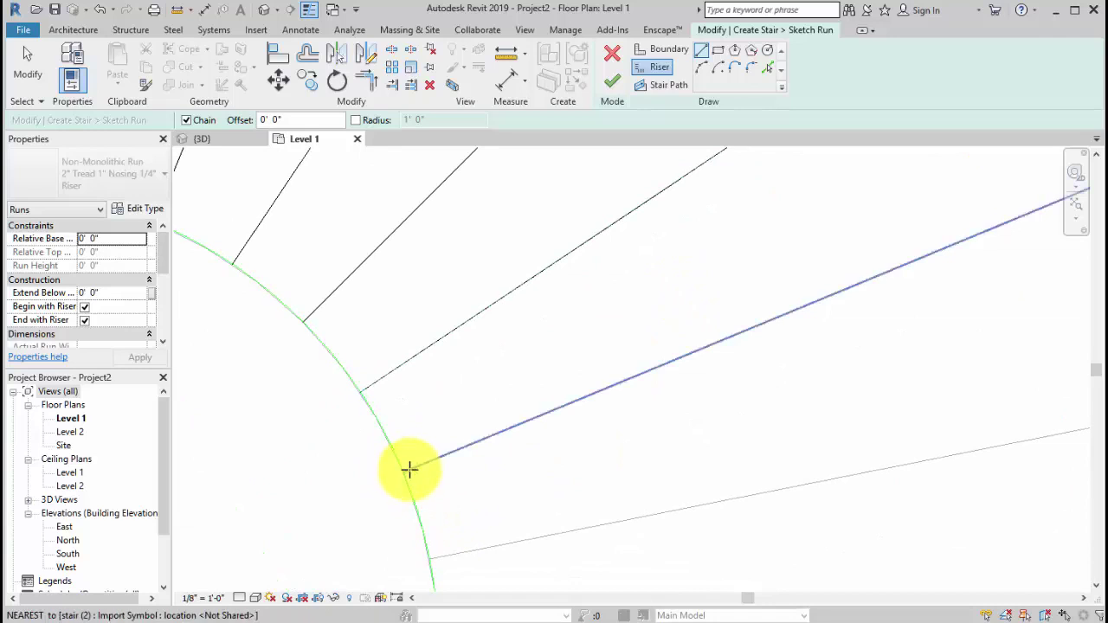
pyautogui.click(401, 469)
pyautogui.moveTo(825, 321); pyautogui.dragTo(563, 339, button='middle')
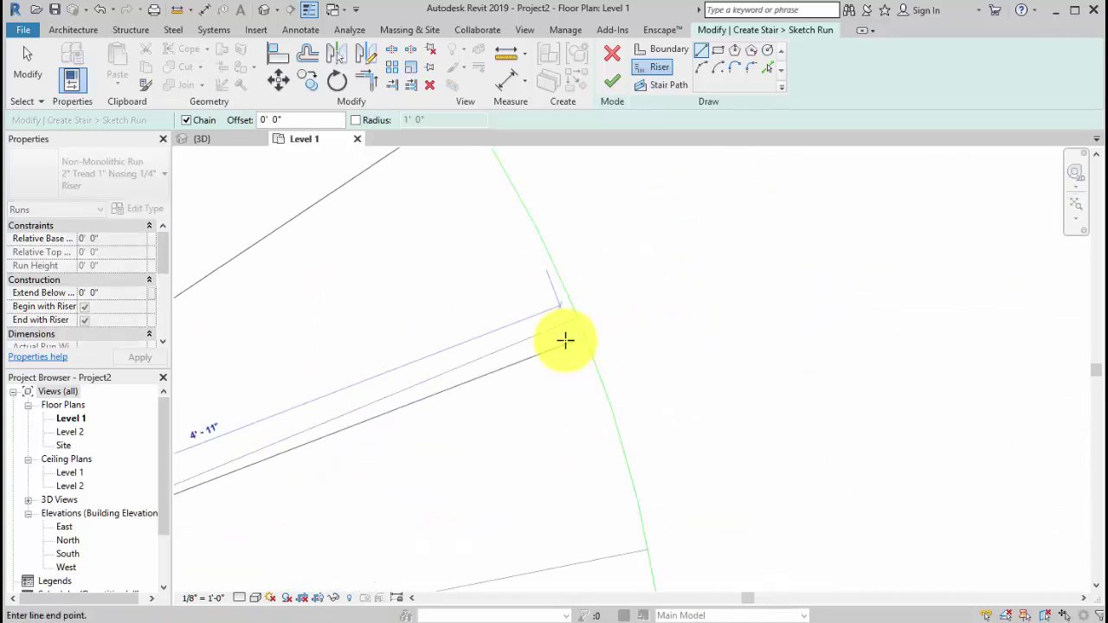
pyautogui.click(571, 316)
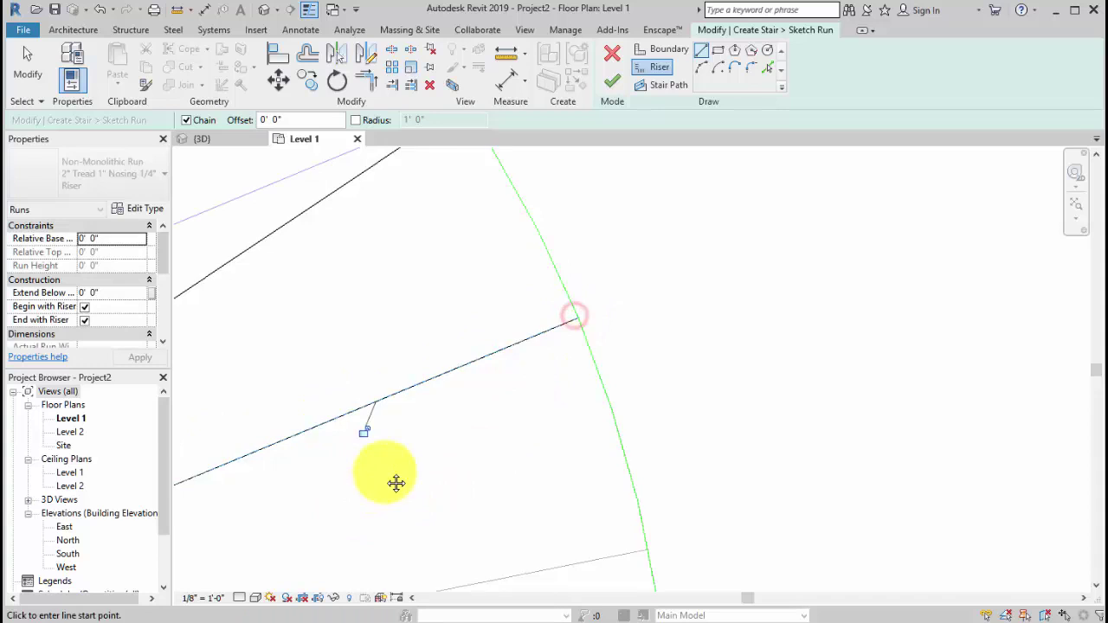
# Draw the final risers, including the closing one at the arcs' ends, reaching 18 risers.
pyautogui.moveTo(395, 482); pyautogui.dragTo(624, 365, button='middle')
pyautogui.scroll(-2, 624, 365)
pyautogui.click(516, 349)
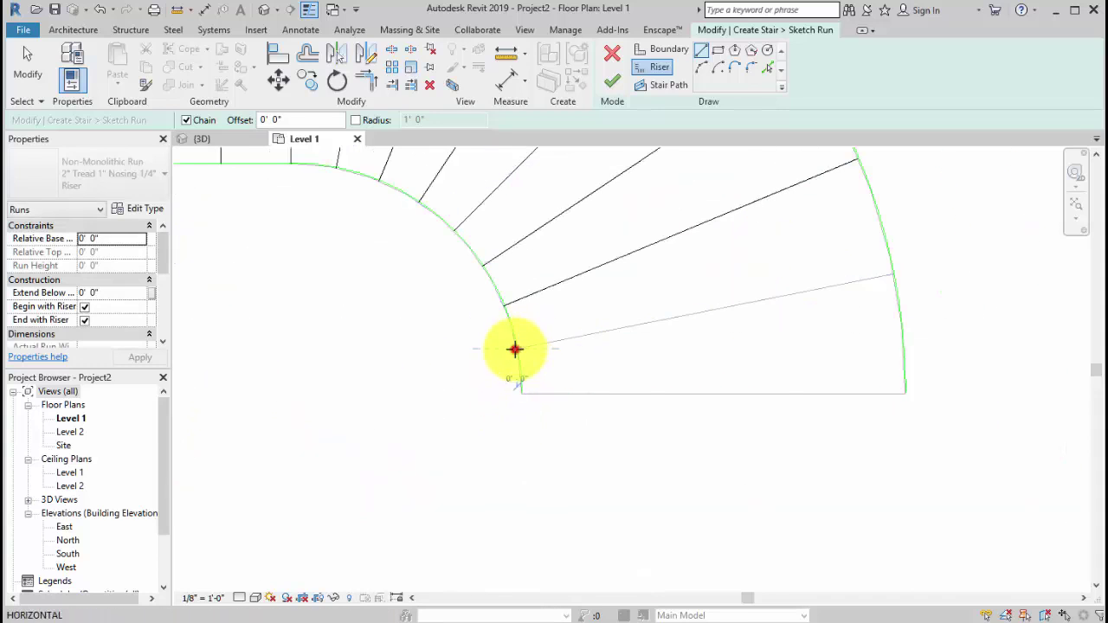
pyautogui.moveTo(887, 341); pyautogui.dragTo(736, 329, button='middle')
pyautogui.scroll(3, 648, 338)
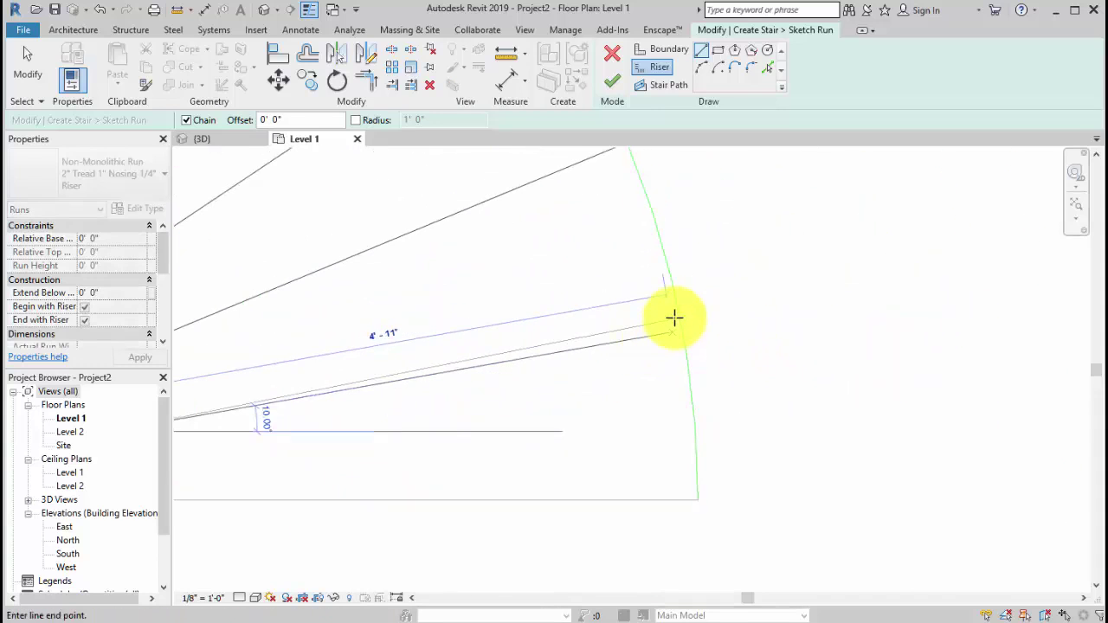
pyautogui.click(675, 316)
pyautogui.scroll(-2, 519, 445)
pyautogui.scroll(2, 353, 407)
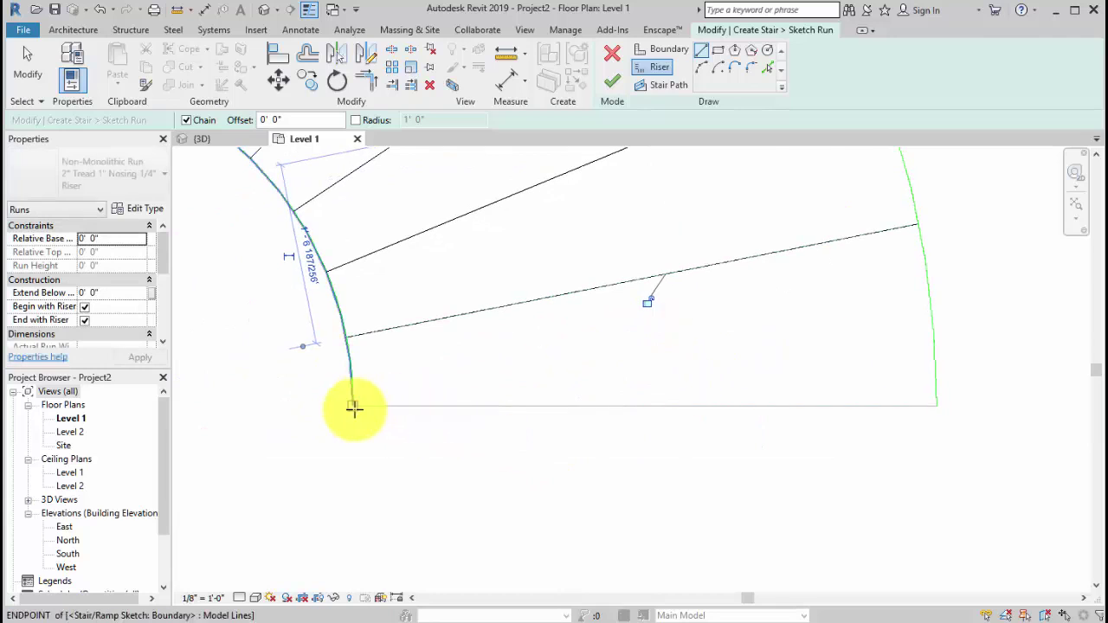
pyautogui.click(350, 407)
pyautogui.click(936, 409)
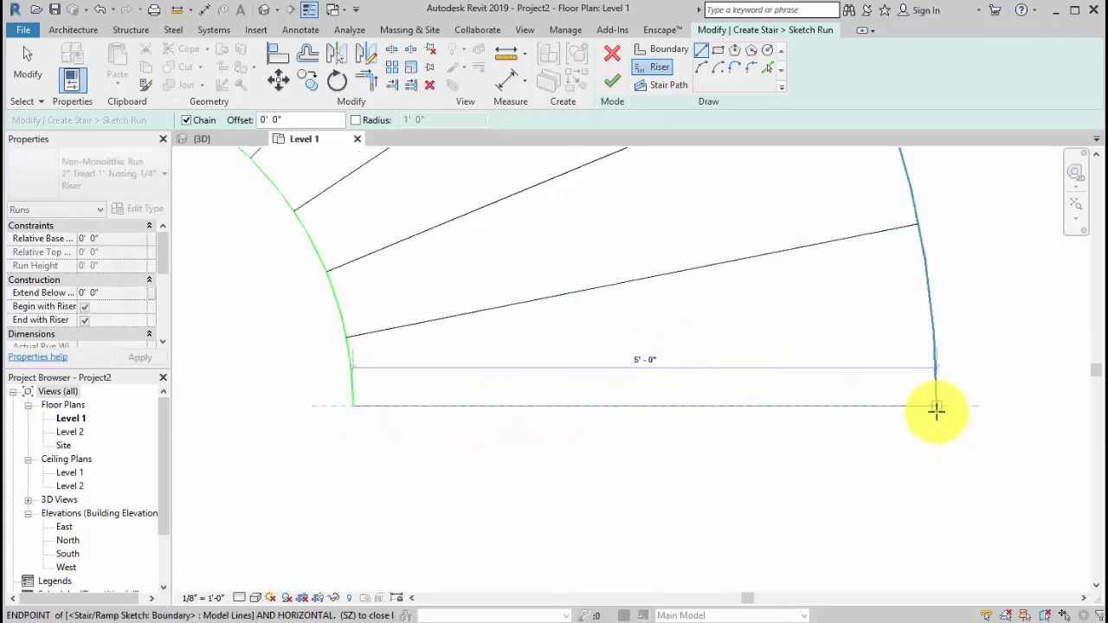
pyautogui.scroll(-3, 866, 499)
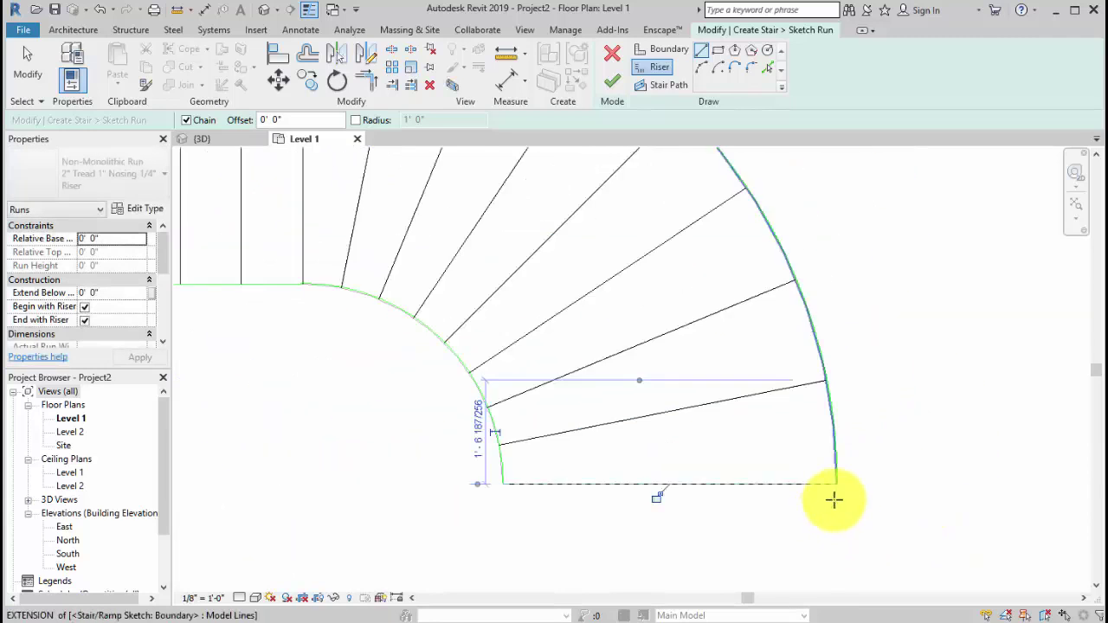
pyautogui.moveTo(835, 497)
pyautogui.mouseDown(button='middle')
pyautogui.moveTo(910, 528)
pyautogui.moveTo(909, 479)
pyautogui.mouseUp(button='middle')
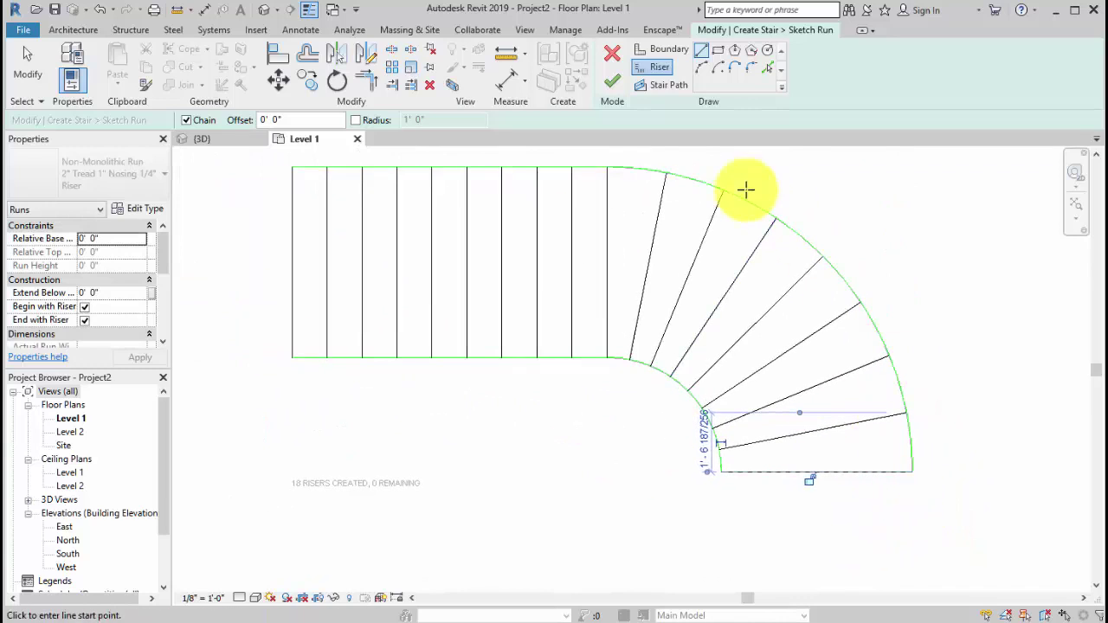
# Draw the straight walkline along the run's centre to where the curve begins.
pyautogui.click(668, 90)
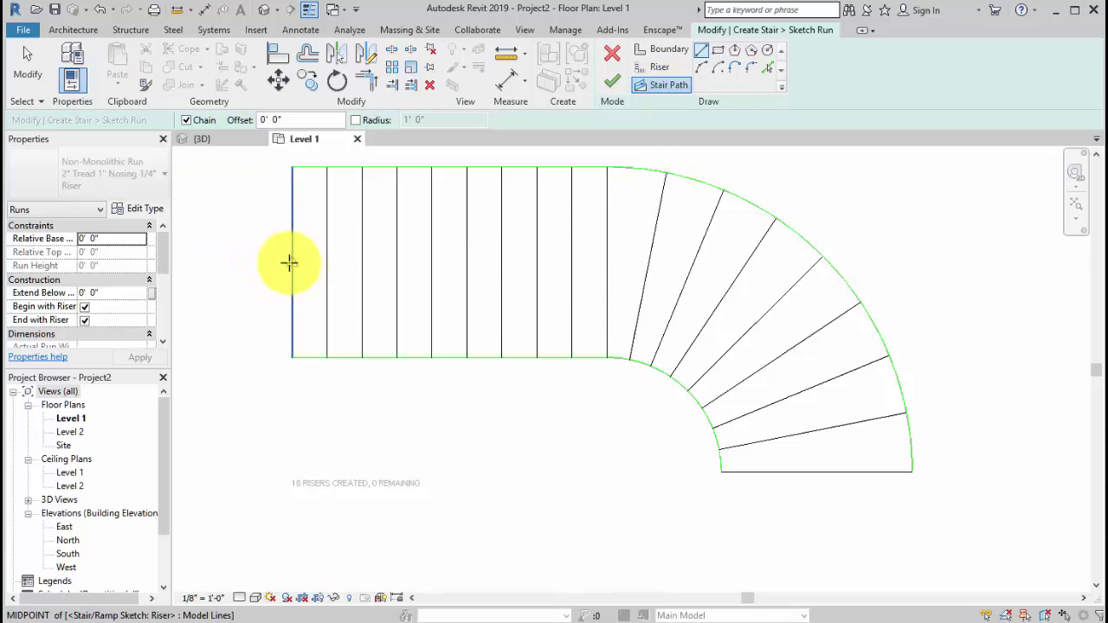
pyautogui.click(291, 263)
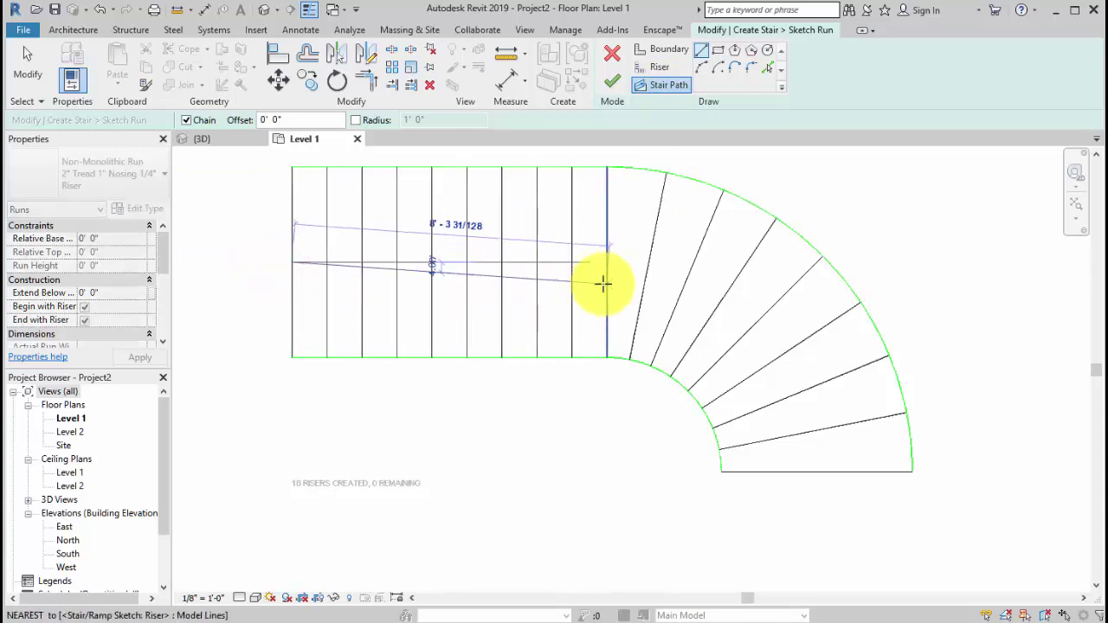
pyautogui.click(607, 262)
pyautogui.press('Escape')
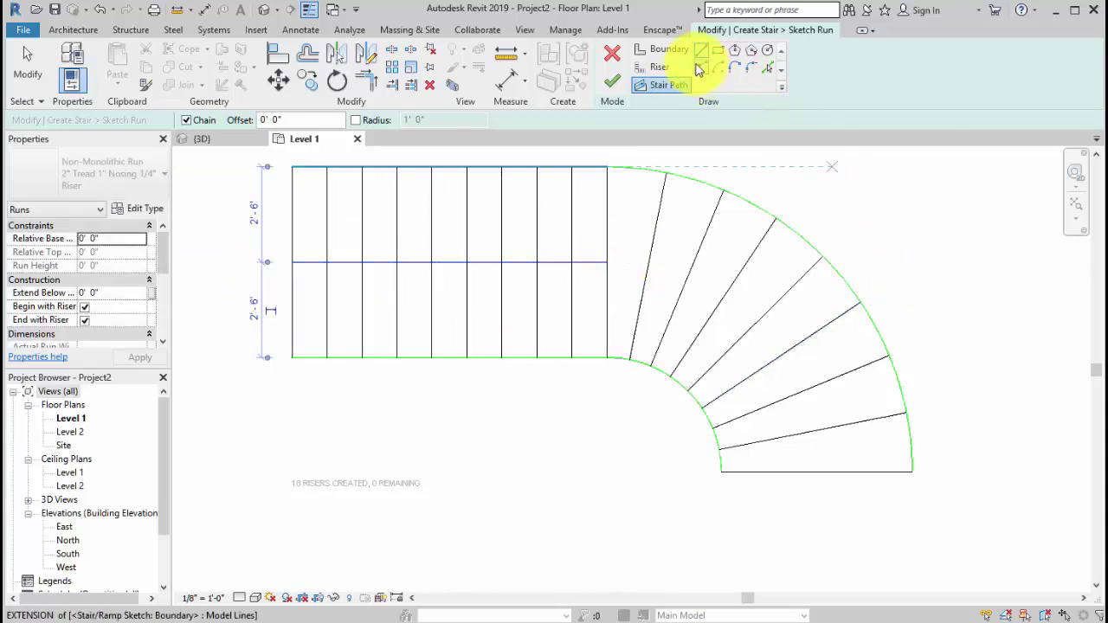
# Arc the walkline around the curve to the last riser's midpoint and finish the run.
pyautogui.click(701, 67)
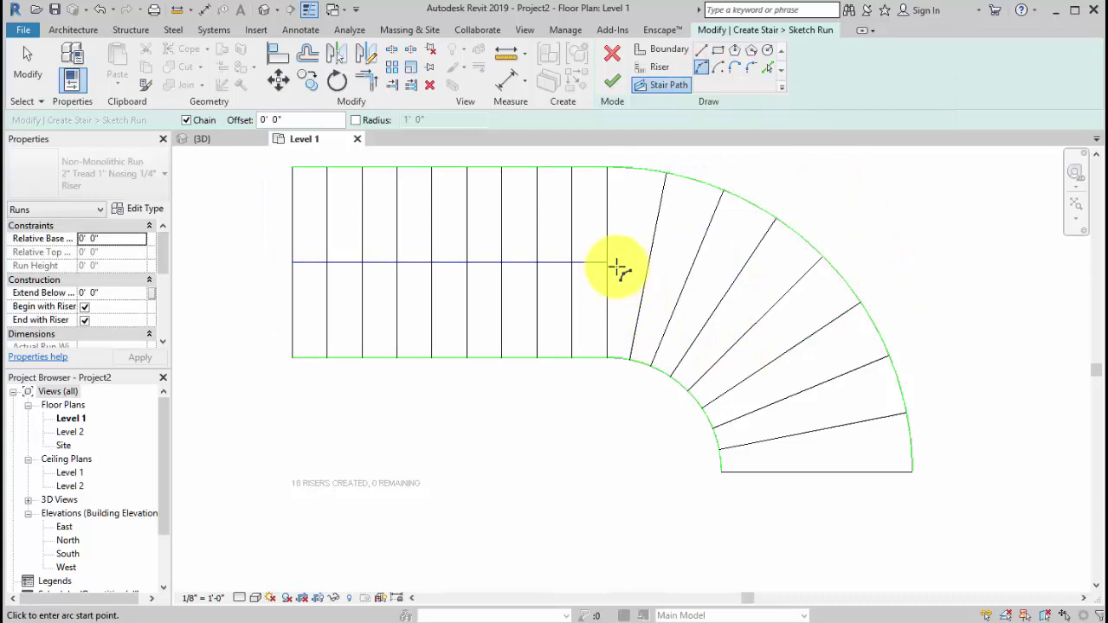
pyautogui.click(606, 262)
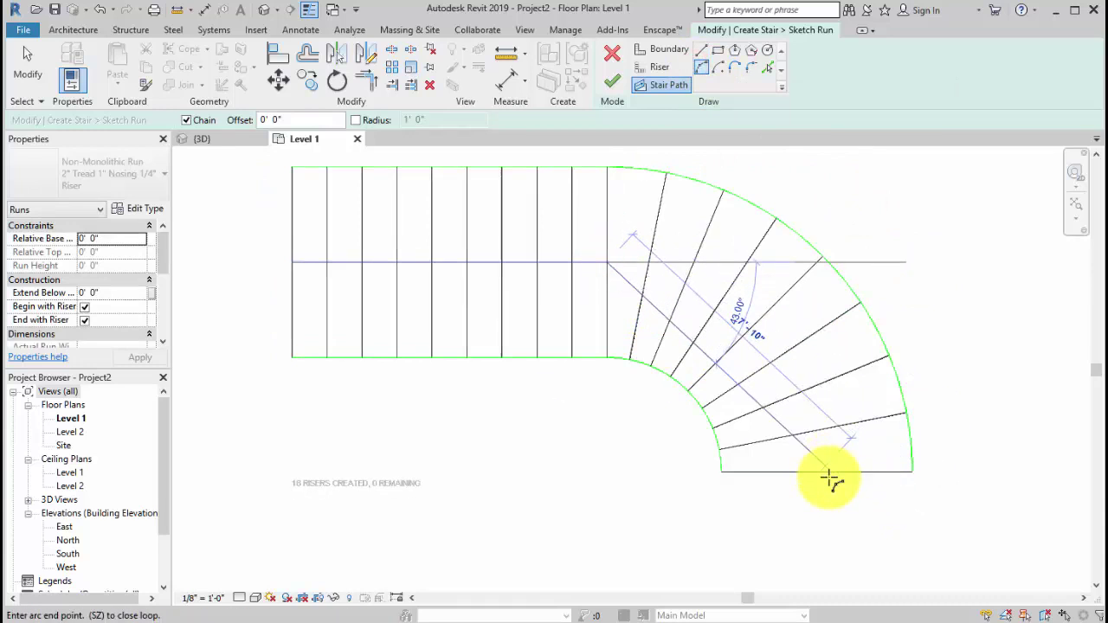
pyautogui.click(818, 473)
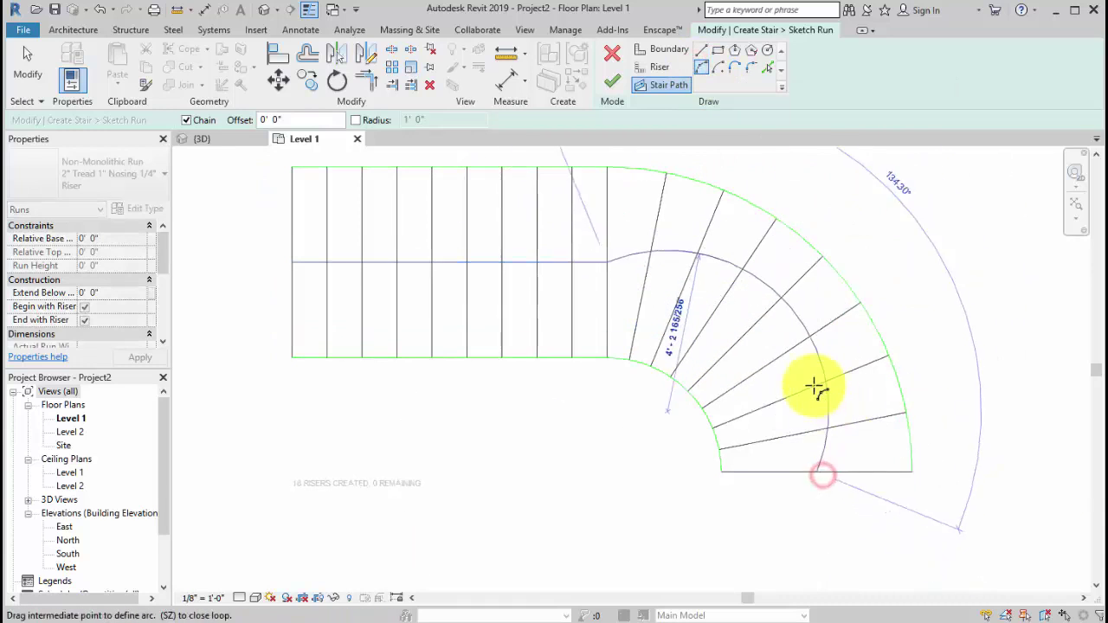
pyautogui.click(756, 322)
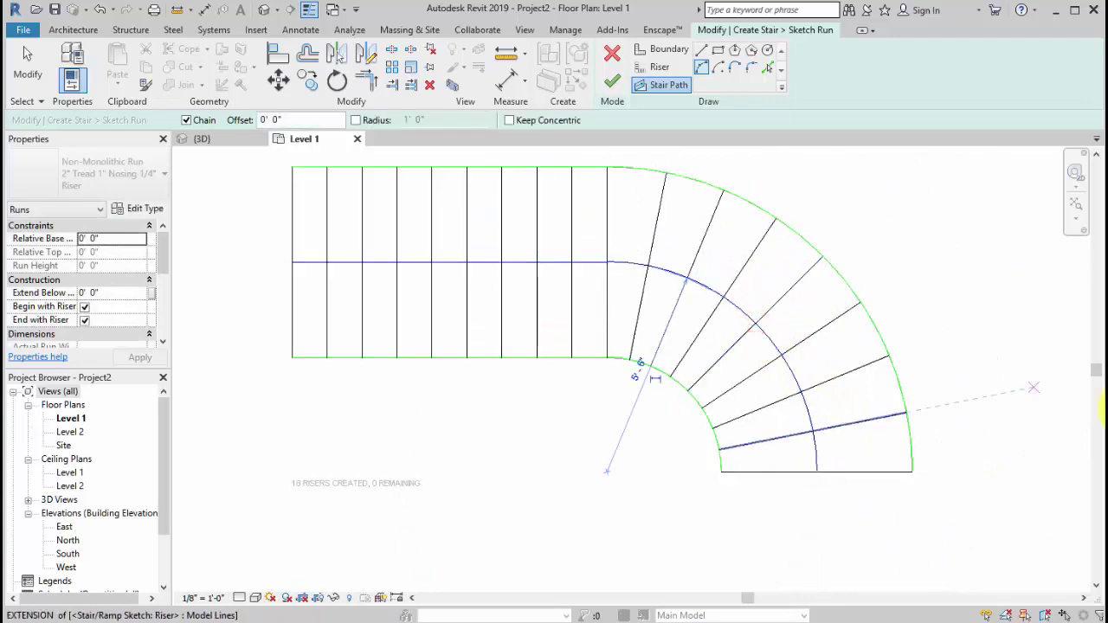
pyautogui.moveTo(1000, 389); pyautogui.dragTo(1014, 424, button='middle')
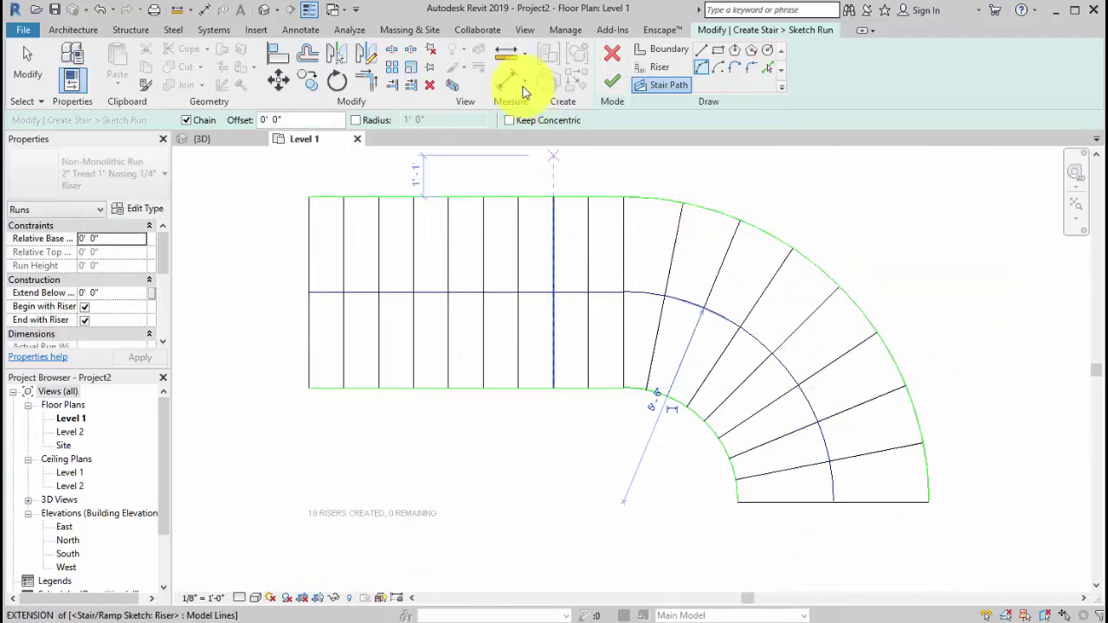
pyautogui.click(606, 77)
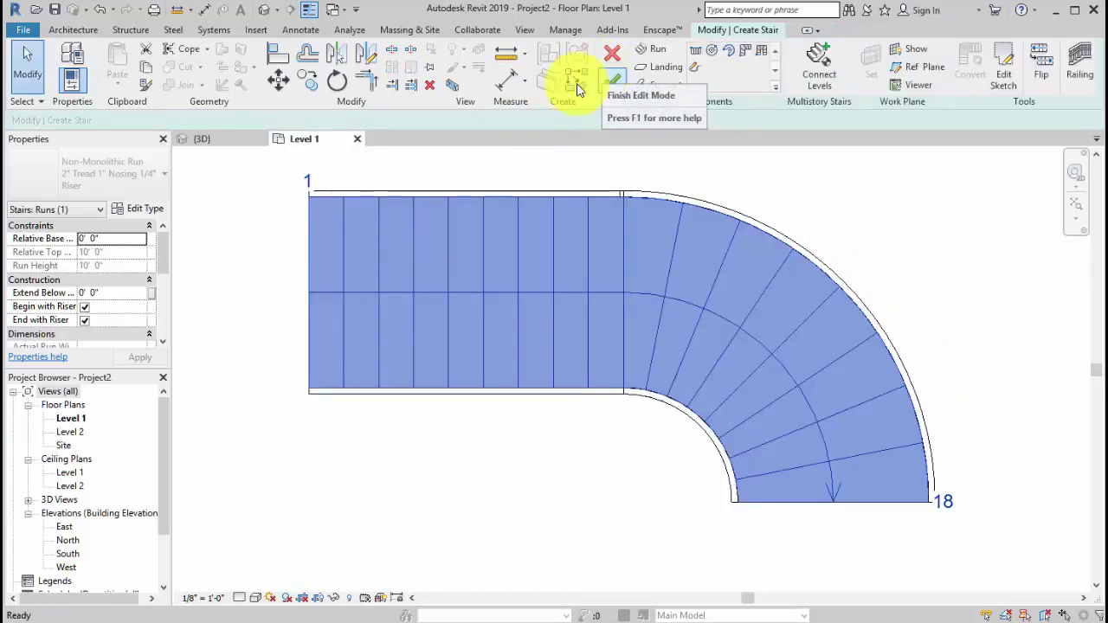
# Finish the curved stair and orbit it in the default 3D view, showing both railings.
pyautogui.moveTo(514, 519); pyautogui.dragTo(518, 523, button='middle')
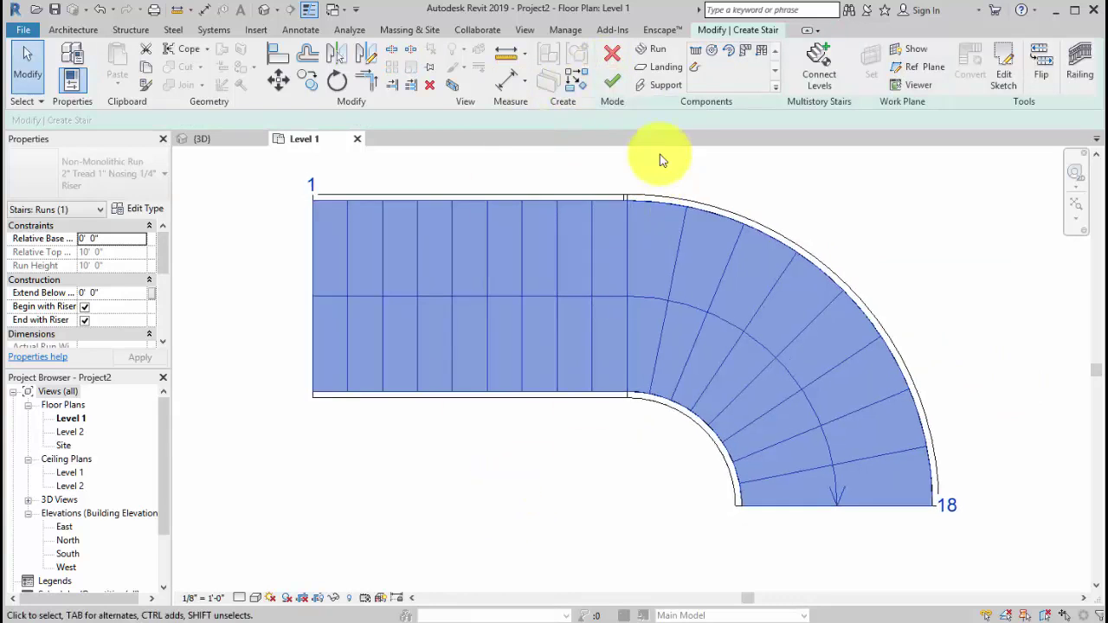
pyautogui.click(611, 84)
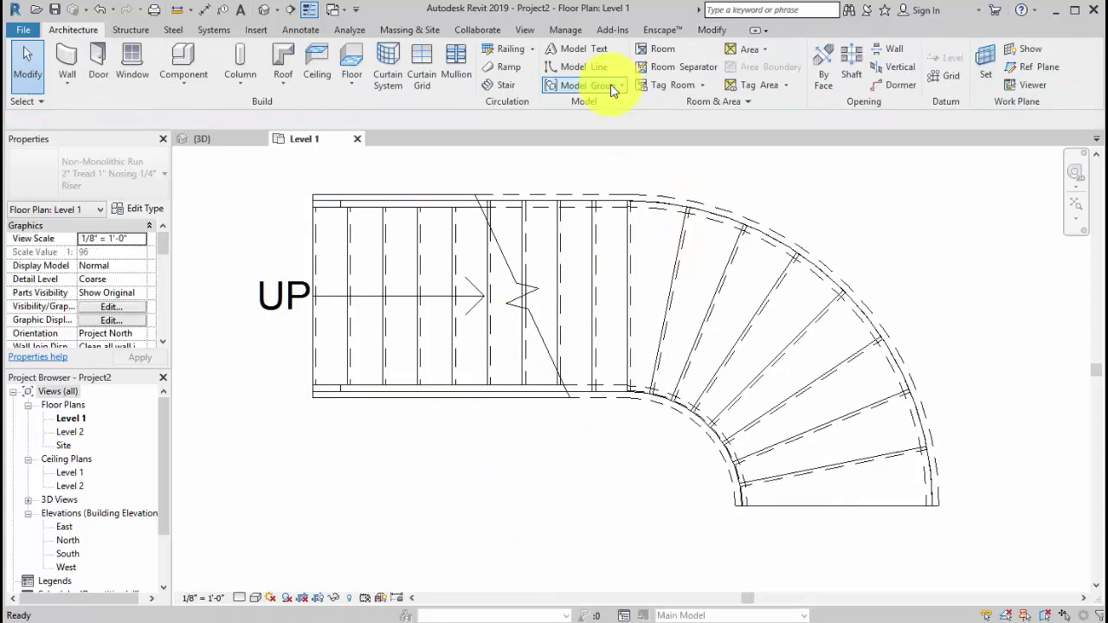
pyautogui.scroll(-3, 569, 403)
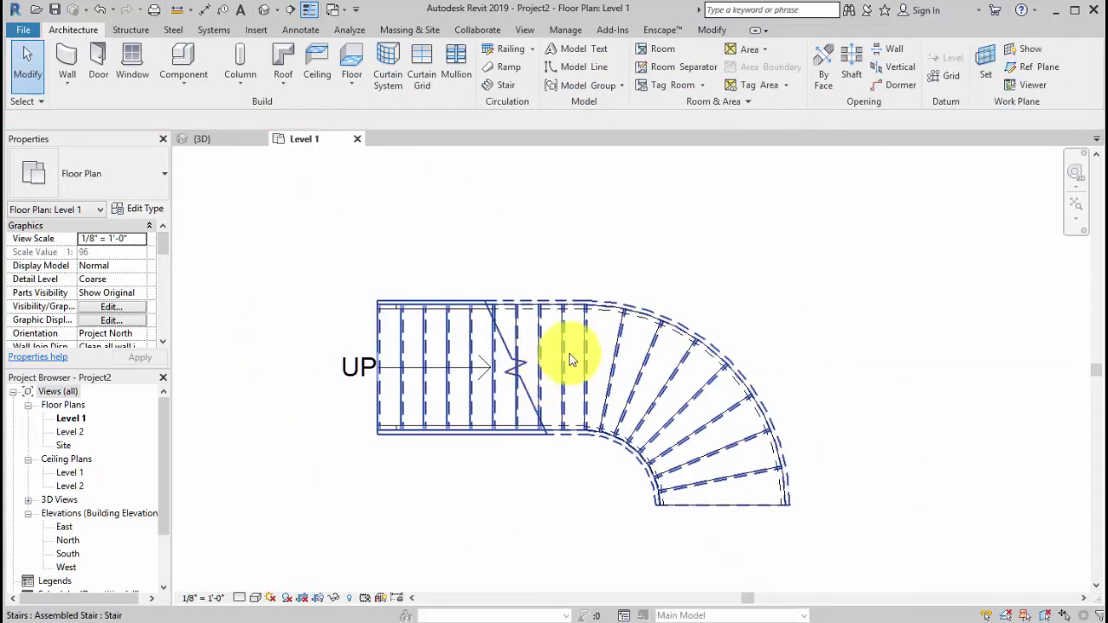
pyautogui.click(259, 12)
pyautogui.scroll(4, 665, 500)
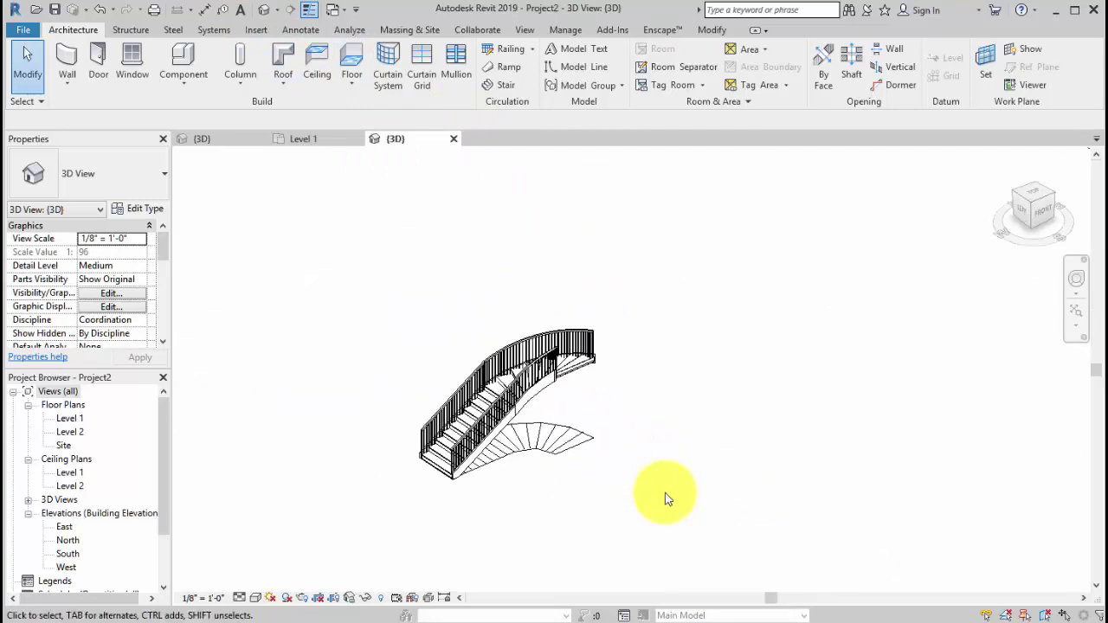
pyautogui.keyDown('shift'); pyautogui.moveTo(602, 543); pyautogui.dragTo(643, 483, button='middle'); pyautogui.keyUp('shift')
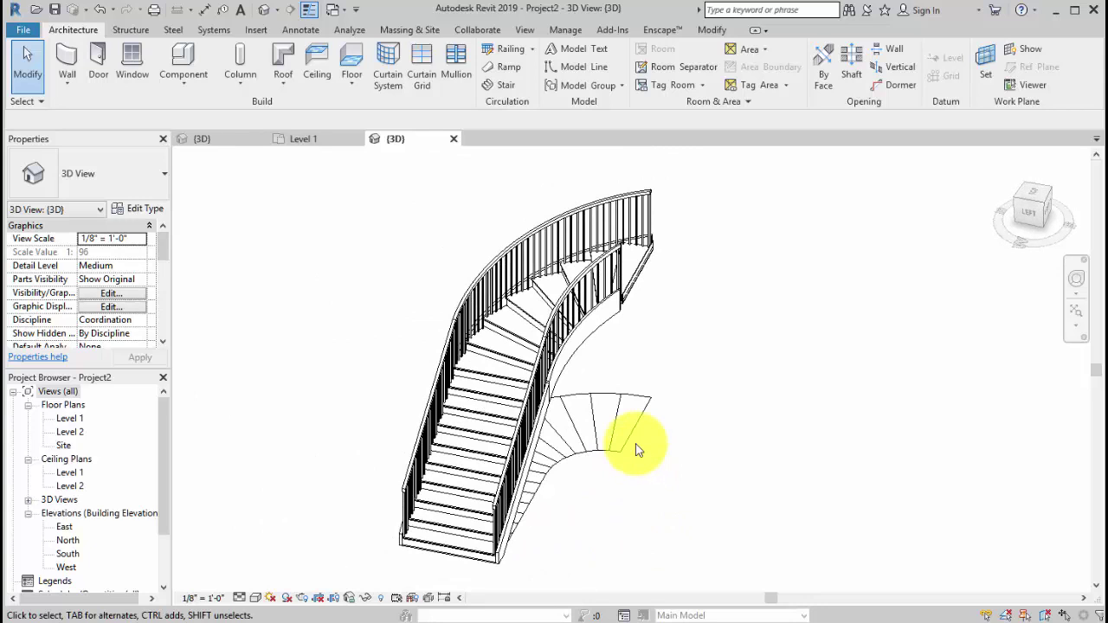
# Change the outer stair railing to the Glass Panel - Bottom Fill type.
pyautogui.click(618, 221)
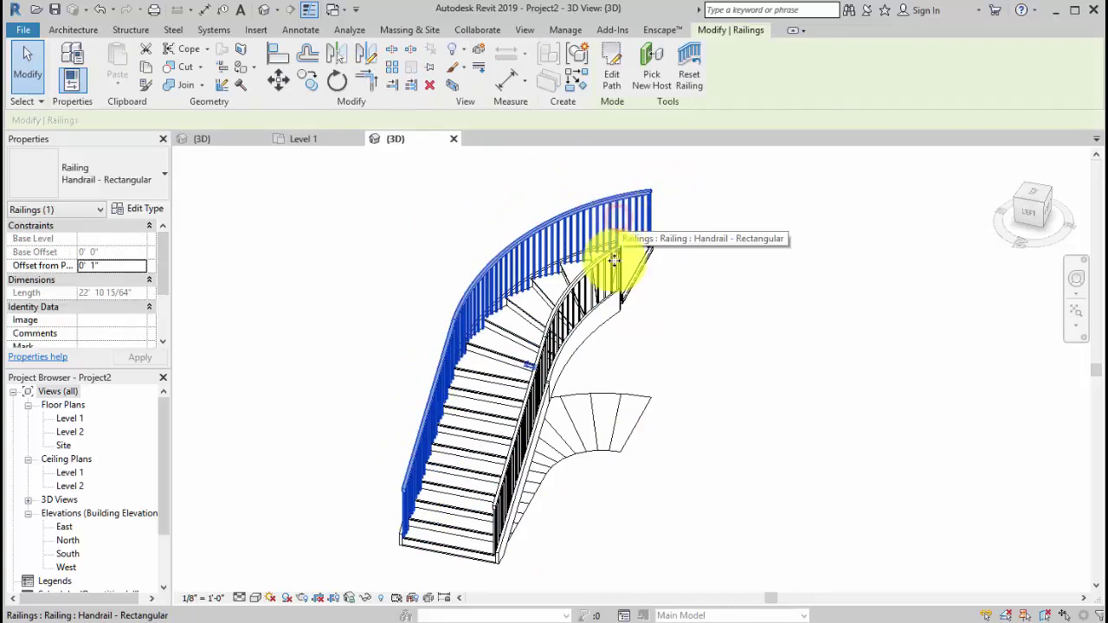
pyautogui.click(95, 189)
pyautogui.click(112, 248)
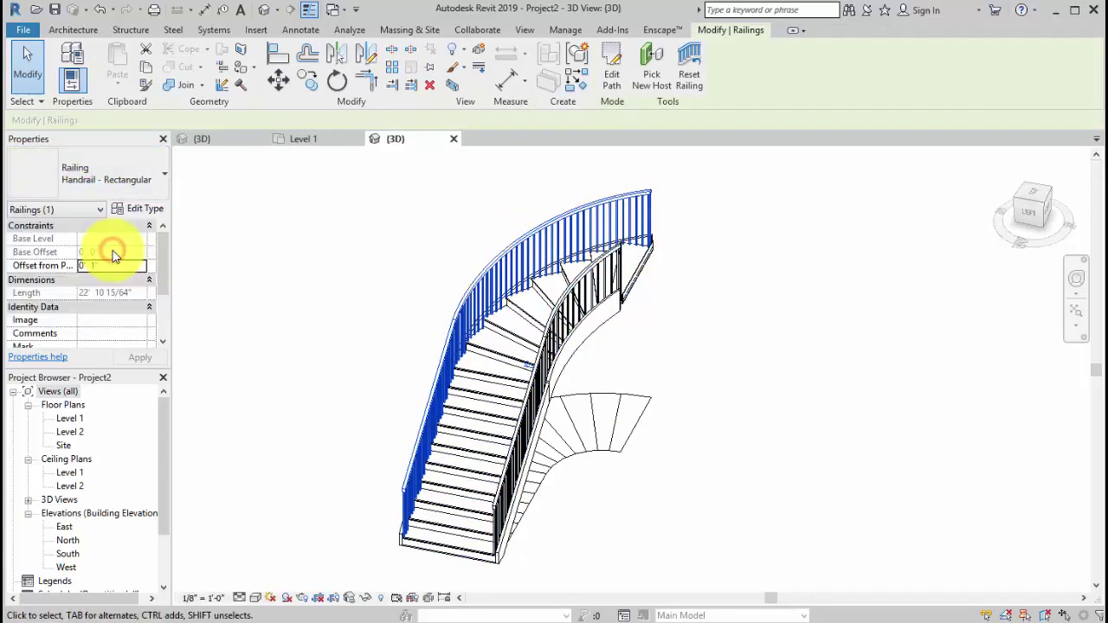
# Change the inner stair railing to Glass Panel - Bottom Fill as well.
pyautogui.click(586, 275)
pyautogui.click(146, 176)
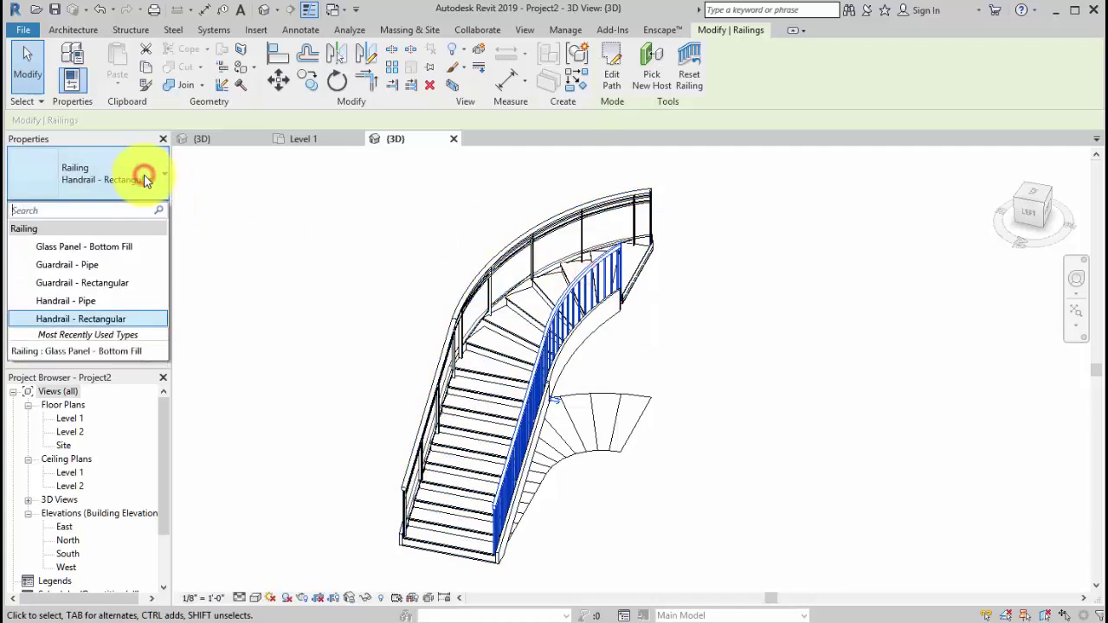
pyautogui.click(135, 257)
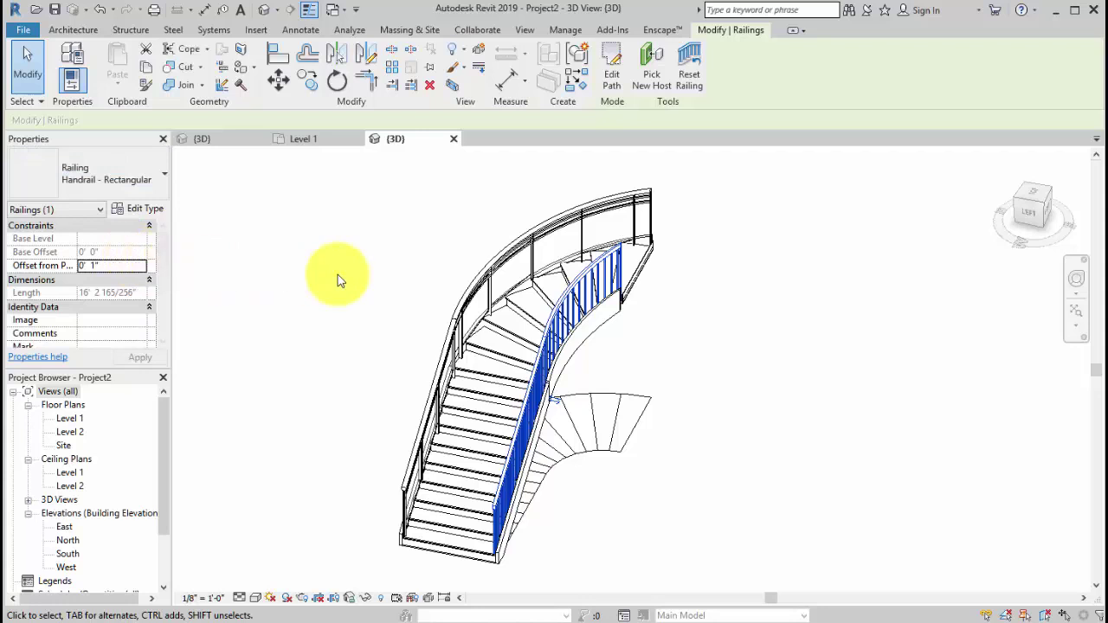
pyautogui.click(755, 394)
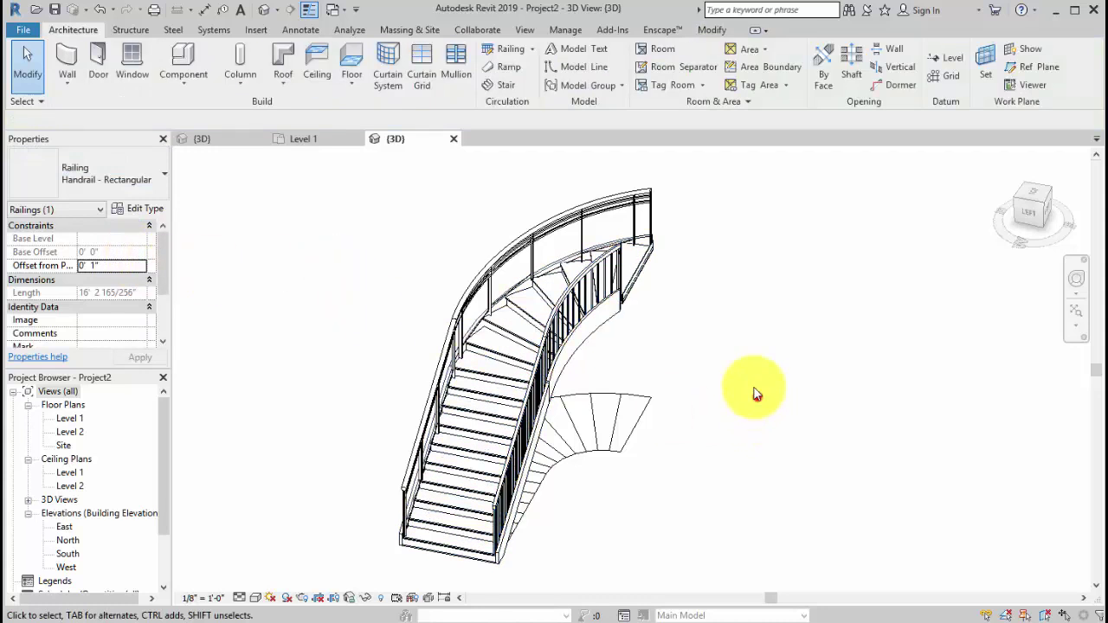
pyautogui.click(585, 281)
pyautogui.click(132, 178)
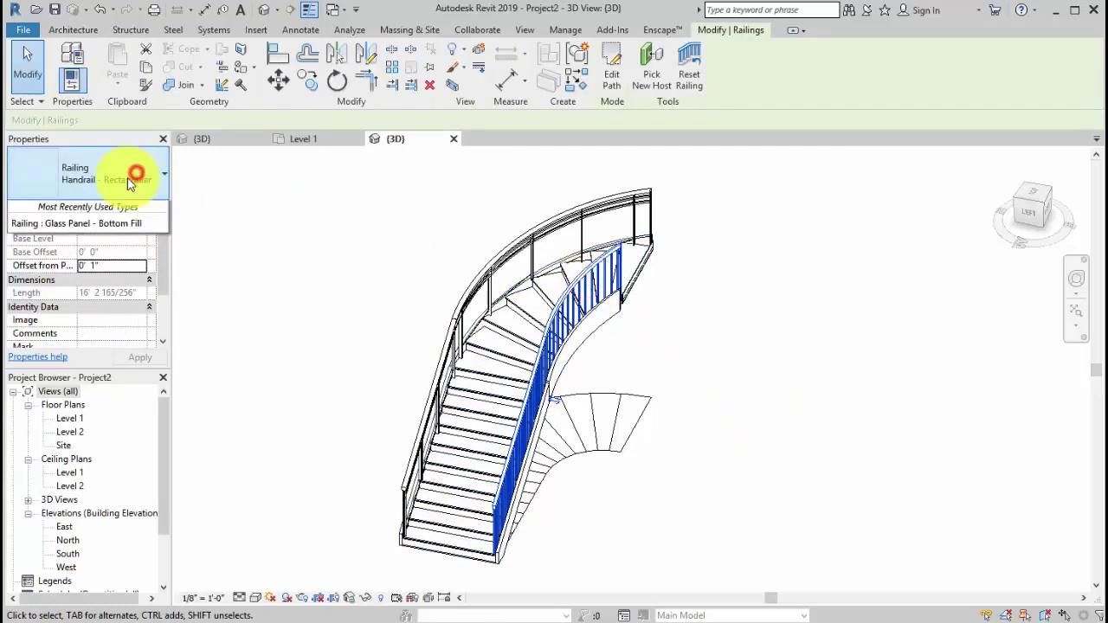
pyautogui.click(112, 246)
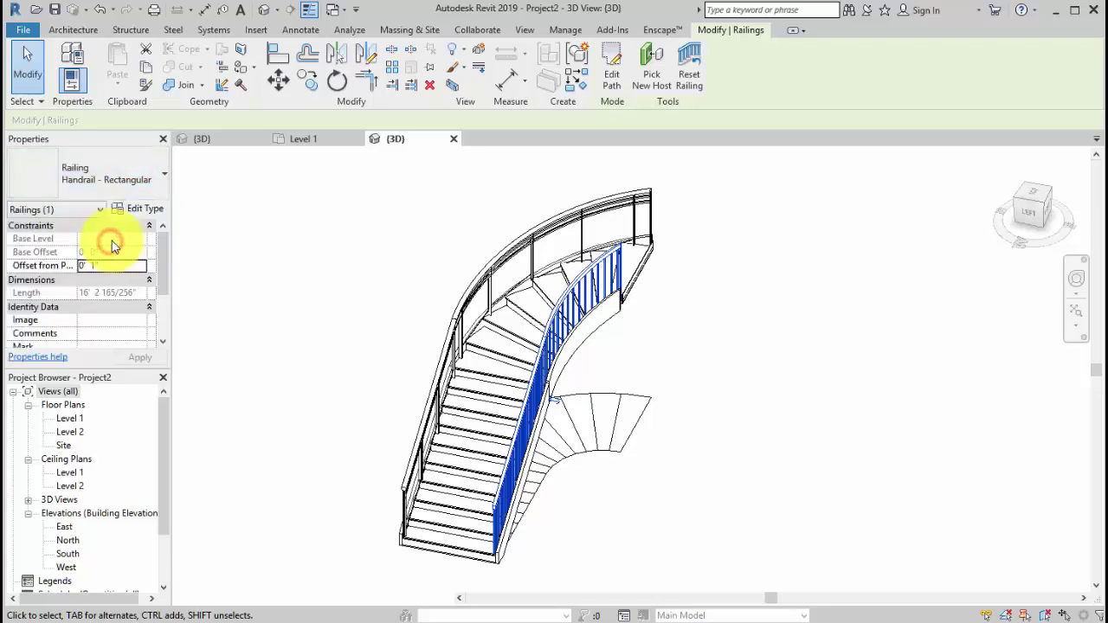
pyautogui.click(373, 305)
pyautogui.moveTo(663, 460); pyautogui.dragTo(735, 398, button='middle')
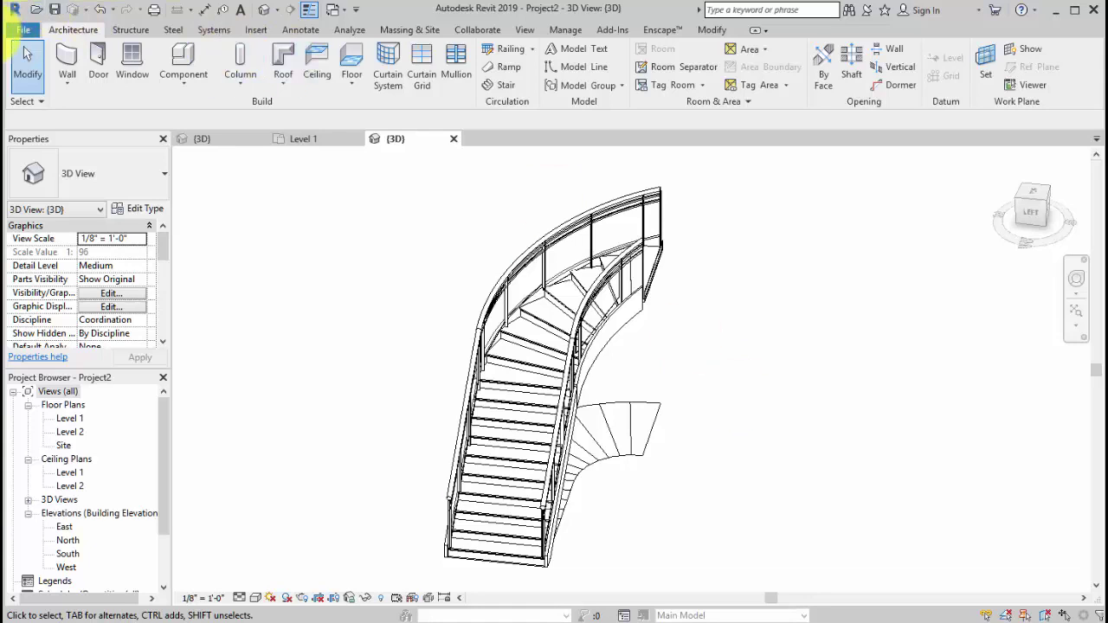
# Show the File > Export > CAD Formats submenu listing DWG, DXF, DGN and ACIS (SAT).
pyautogui.click(24, 32)
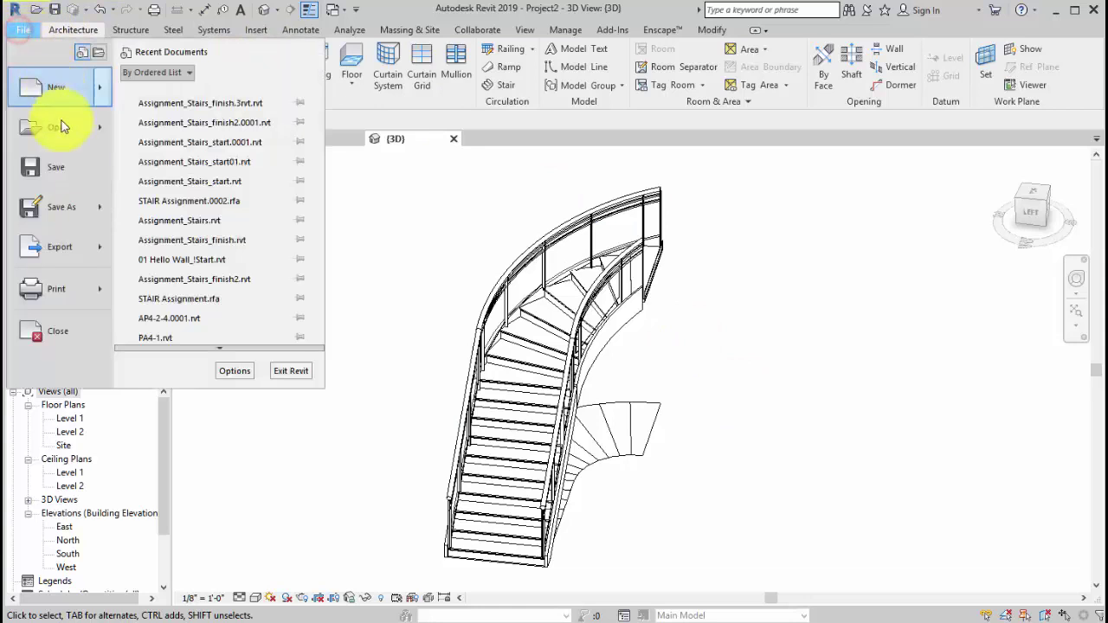
pyautogui.moveTo(109, 261)
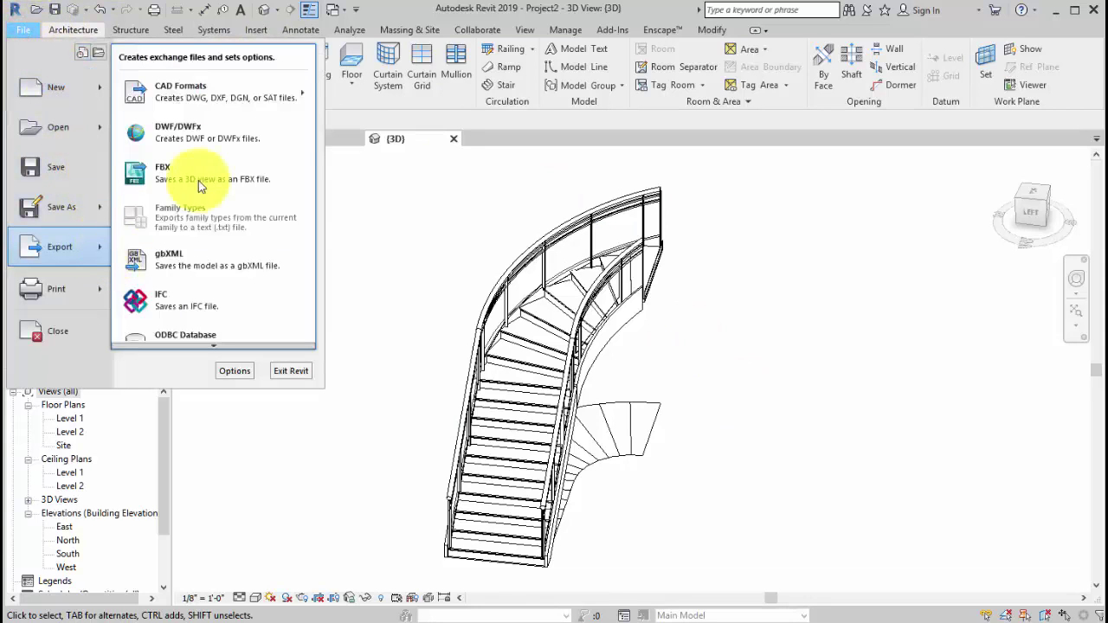
pyautogui.moveTo(220, 87)
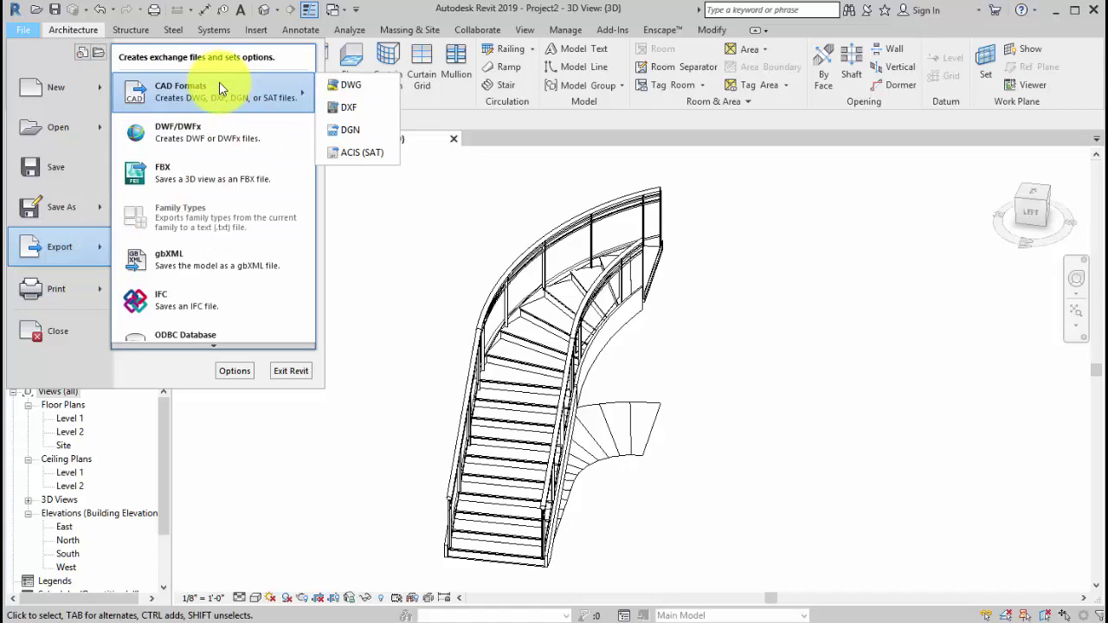